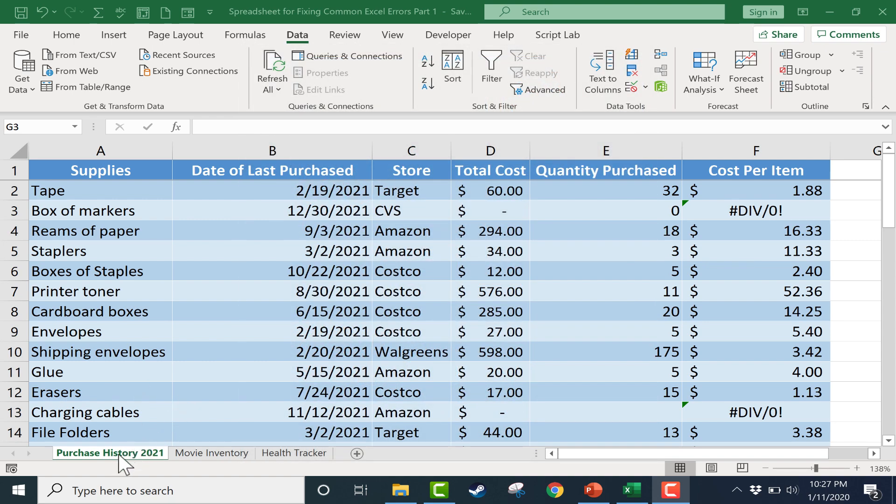
Step: Look through the Purchase History 2021, Movie Inventory and Health Tracker sheets, then return to Purchase History 2021
{"action": "left_click", "coordinate": [135, 455]}
{"action": "left_click", "coordinate": [199, 453]}
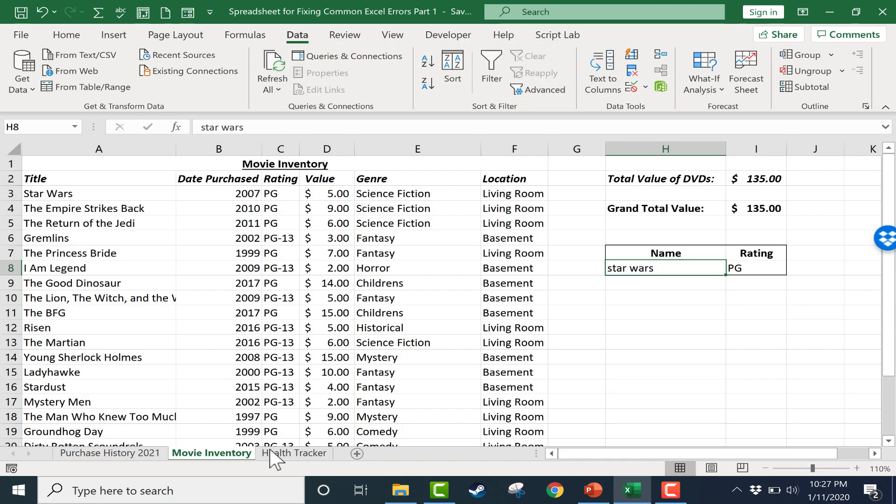
{"action": "left_click", "coordinate": [304, 453]}
{"action": "left_click", "coordinate": [211, 453]}
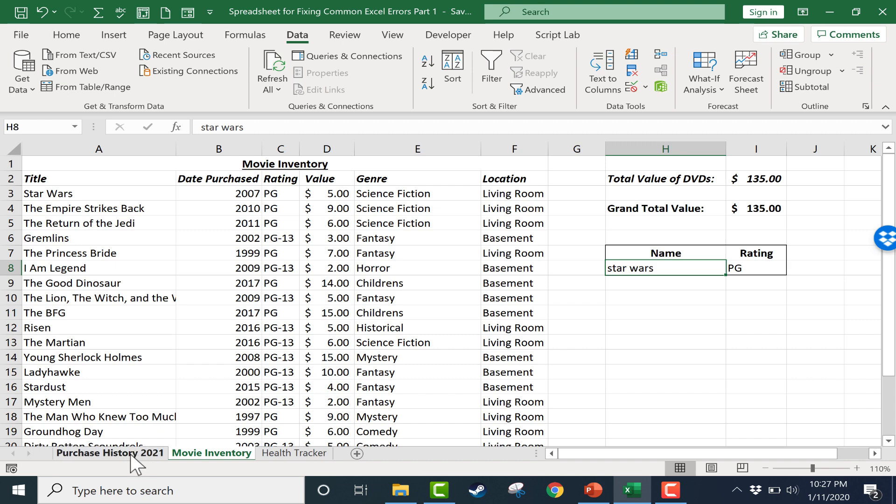
{"action": "left_click", "coordinate": [130, 453]}
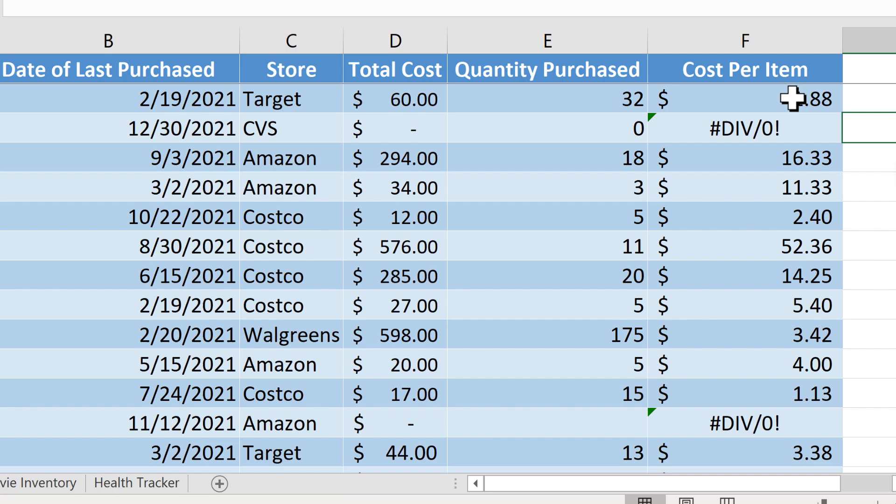
Step: Examine the Cost Per Item formula for Tape and the cost, quantity and formula cells in the Box of markers row
{"action": "left_click", "coordinate": [786, 85]}
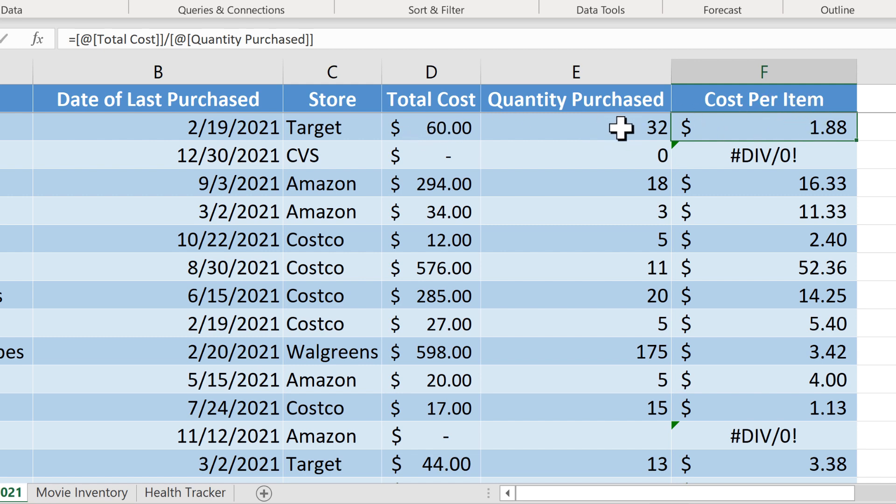
{"action": "left_click", "coordinate": [441, 161]}
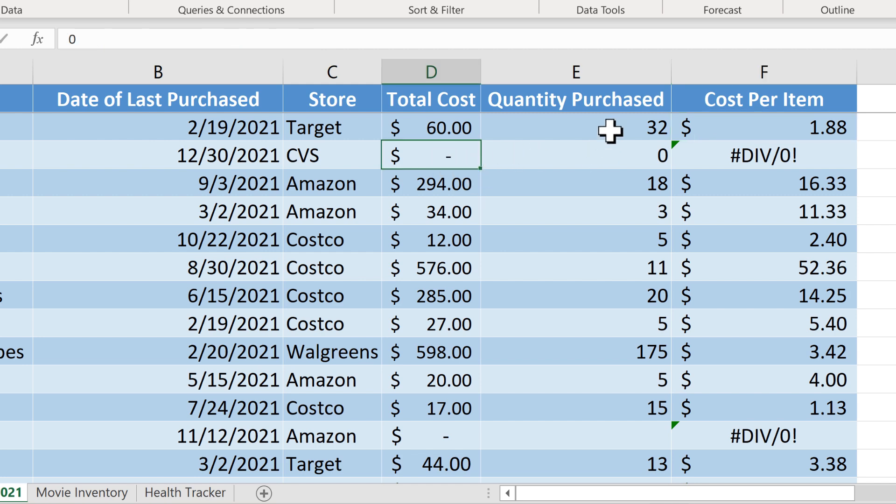
{"action": "left_click", "coordinate": [638, 156]}
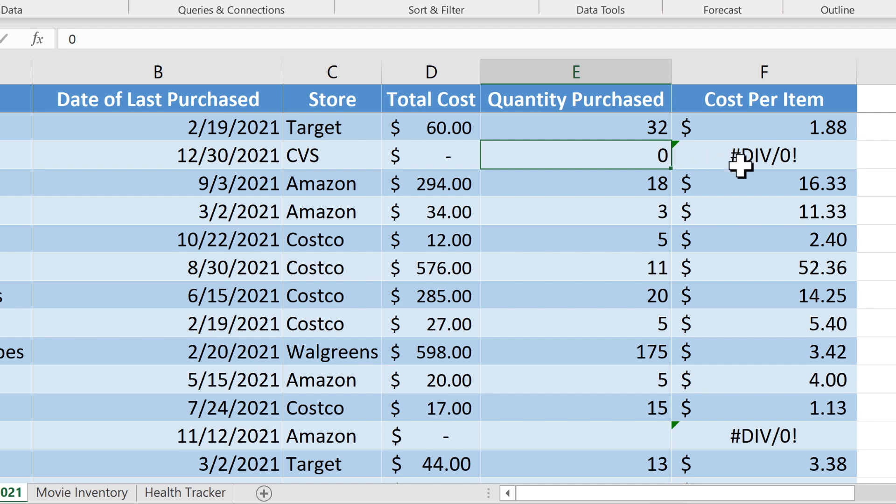
{"action": "left_click", "coordinate": [771, 152]}
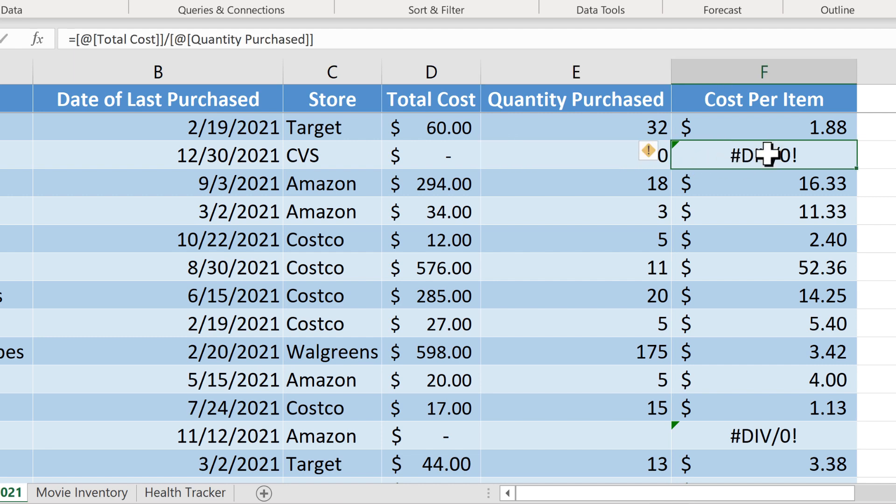
Step: Try a total cost of 100 for the Box of markers and set it back to 0
{"action": "left_click", "coordinate": [430, 158]}
{"action": "type", "text": "100"}
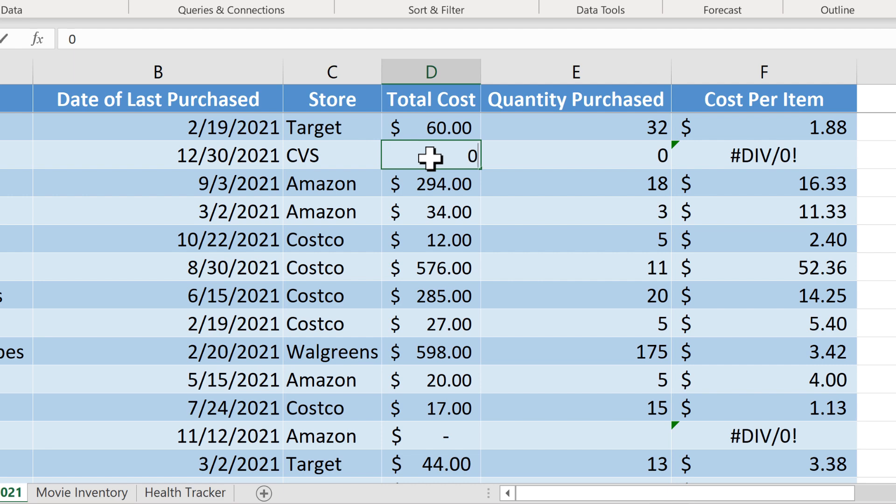
{"action": "key", "text": "Return"}
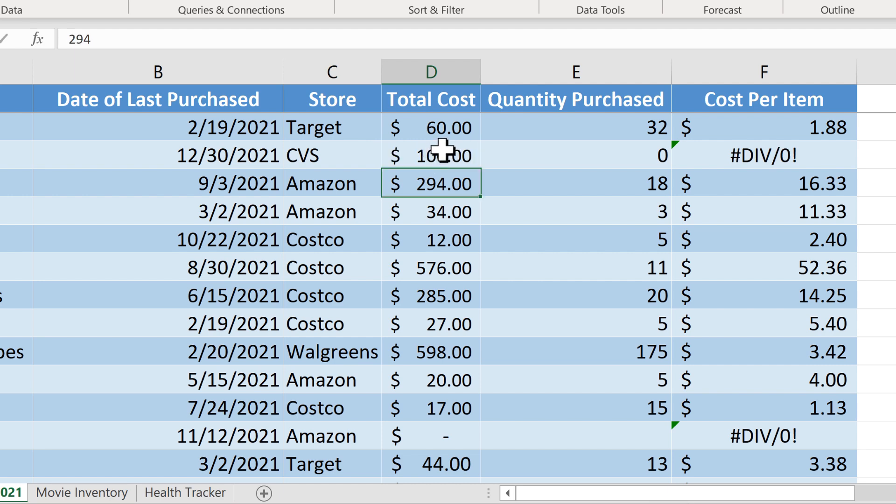
{"action": "left_click", "coordinate": [442, 152]}
{"action": "type", "text": "0"}
{"action": "key", "text": "Return"}
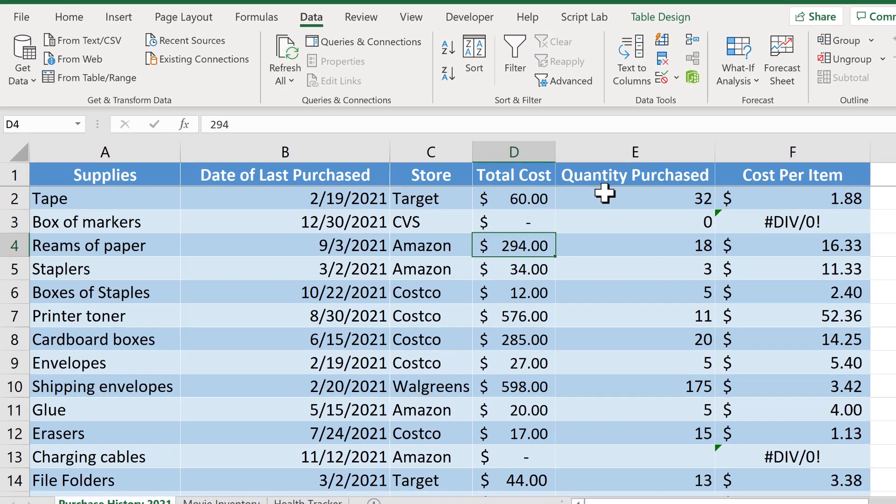
Step: Set the Box of markers' total cost to 6 and its quantity purchased to 1
{"action": "left_click", "coordinate": [520, 207]}
{"action": "type", "text": "6"}
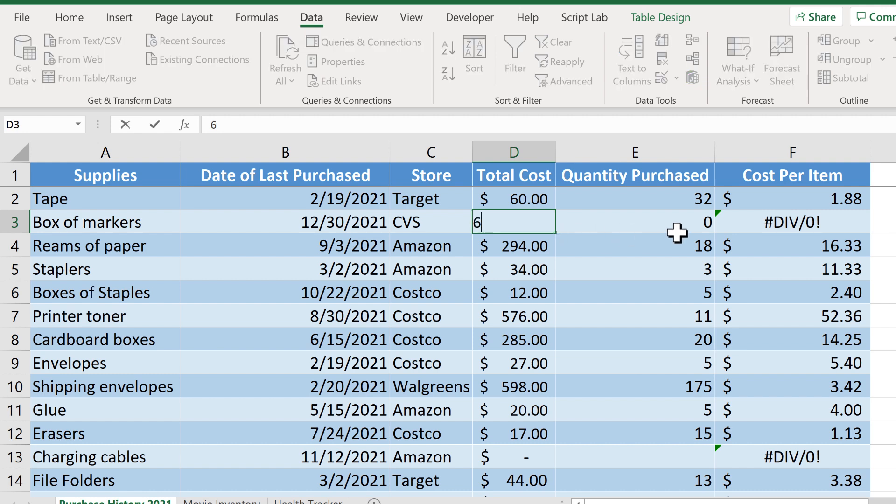
{"action": "key", "text": "Tab"}
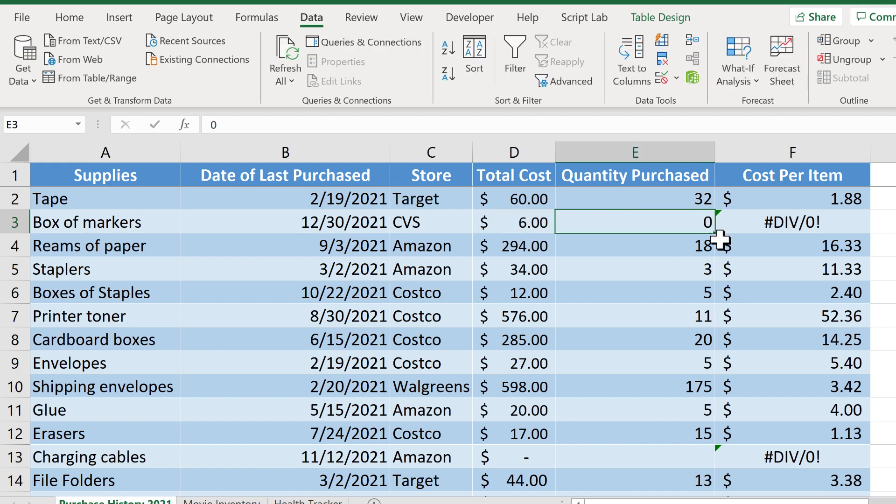
{"action": "type", "text": "1"}
{"action": "key", "text": "Return"}
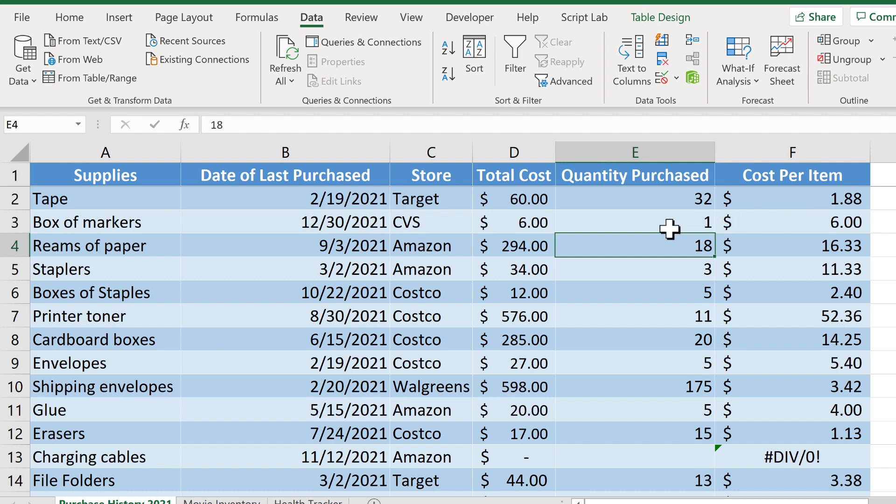
Step: Clear the total cost and quantity purchased for the Box of markers and check its Cost Per Item cell
{"action": "left_click", "coordinate": [530, 225]}
{"action": "key", "text": "Delete"}
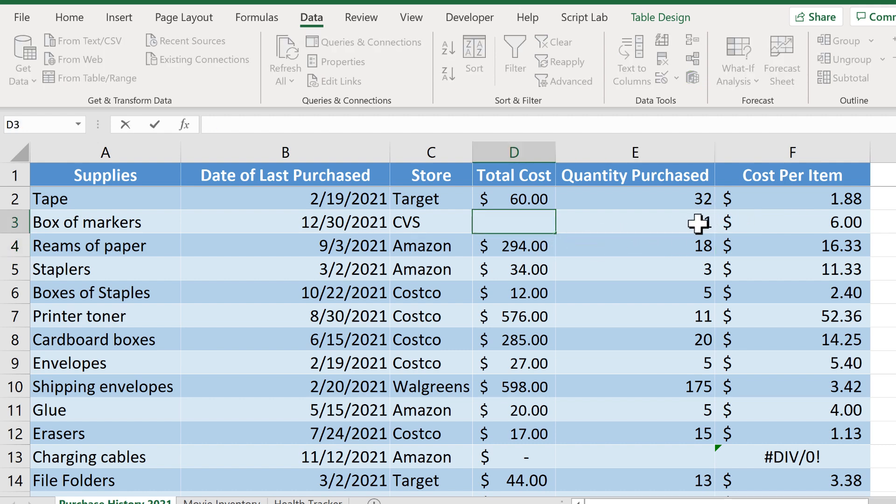
{"action": "left_click", "coordinate": [640, 224]}
{"action": "key", "text": "Delete"}
{"action": "left_click", "coordinate": [805, 228]}
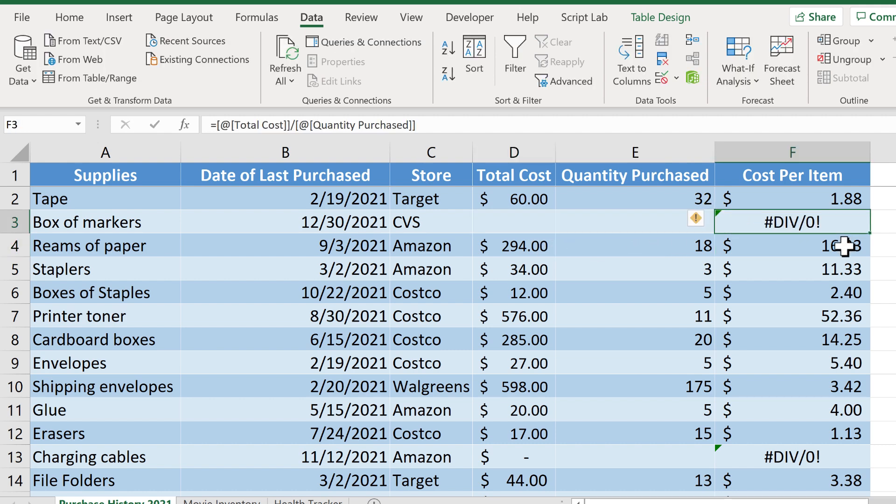
Step: Replace the Cost Per Item formula in F2 with =IFERROR(D2/E2,"")
{"action": "left_click", "coordinate": [816, 202]}
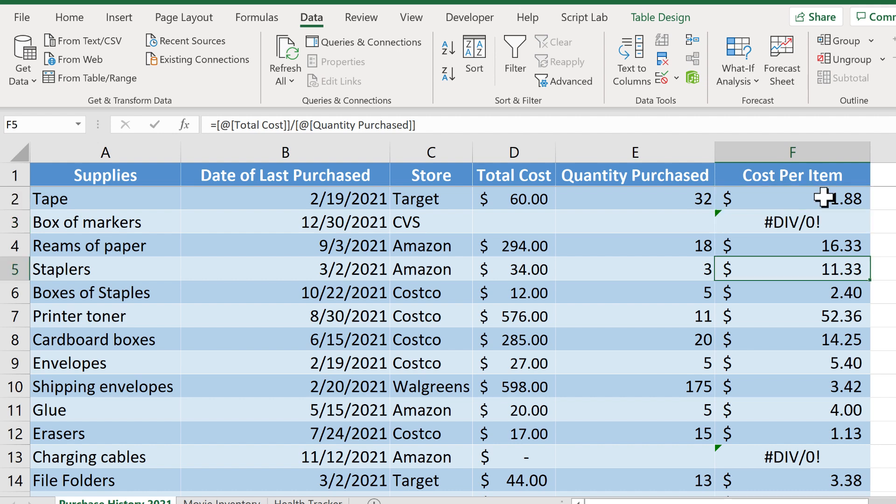
{"action": "left_click", "coordinate": [824, 198]}
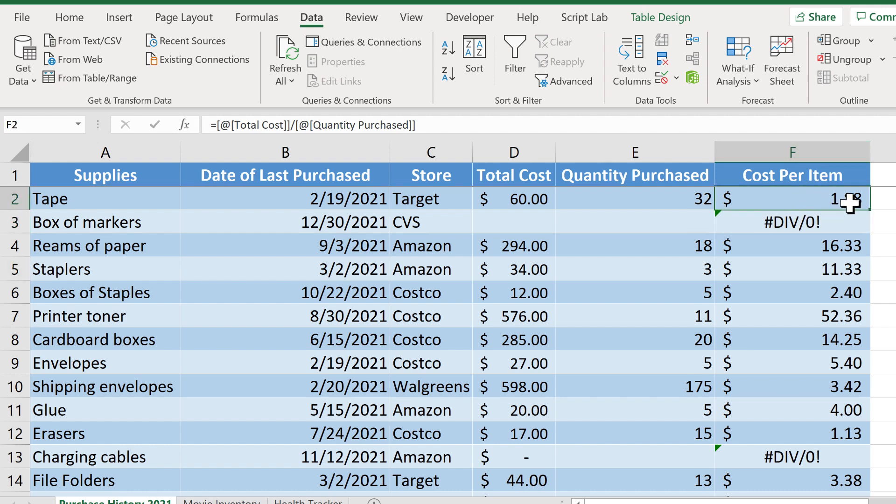
{"action": "left_click", "coordinate": [428, 124]}
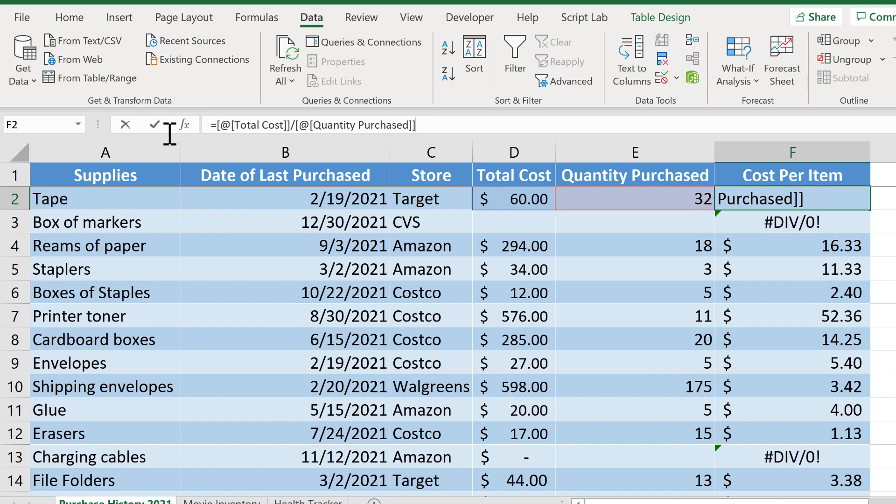
{"action": "key", "text": "shift+Home"}
{"action": "key", "text": "BackSpace"}
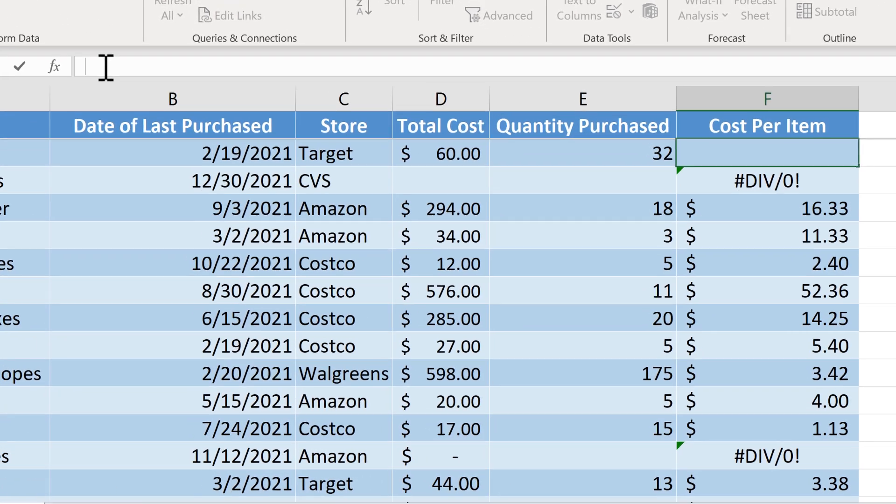
{"action": "type", "text": "="}
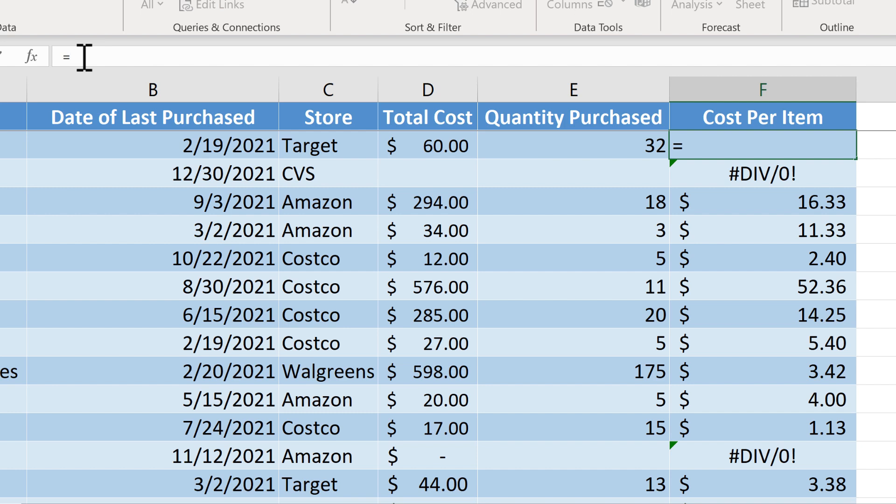
{"action": "type", "text": "iferror"}
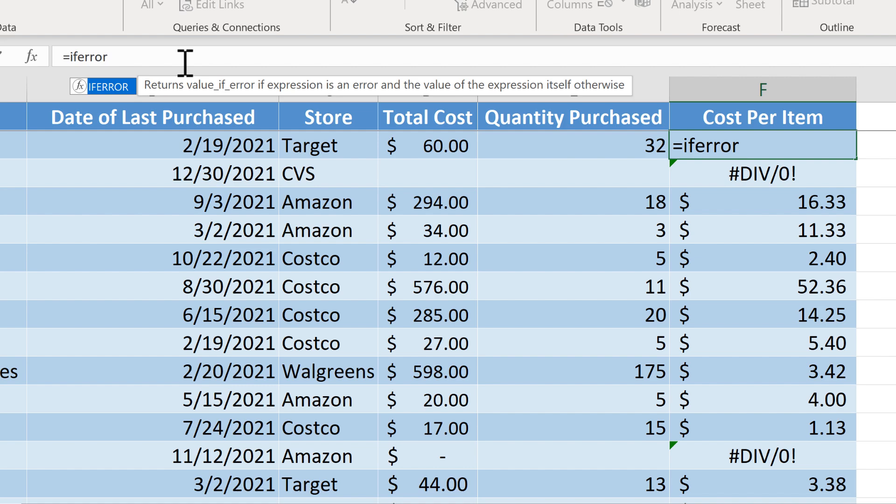
{"action": "type", "text": "("}
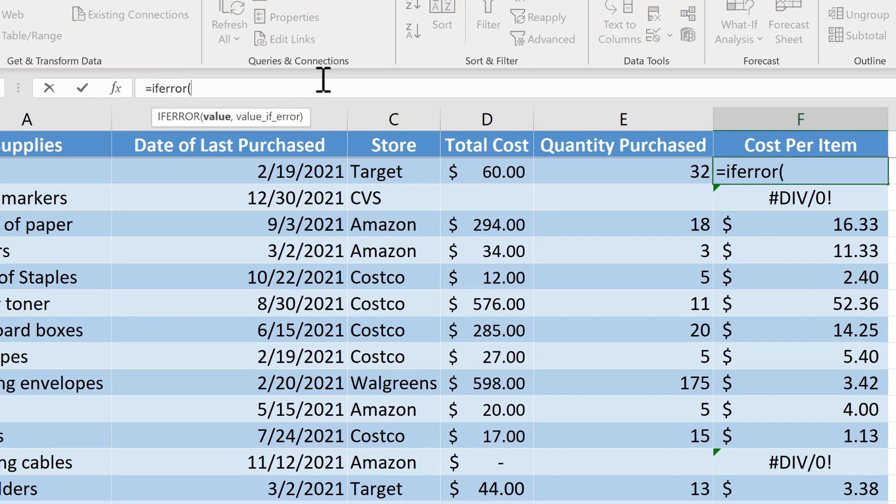
{"action": "type", "text": "d2"}
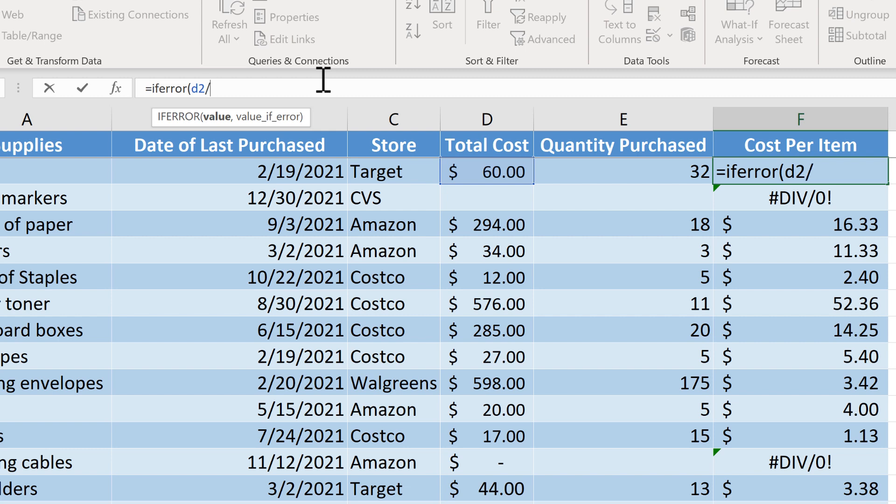
{"action": "type", "text": "/e2,"}
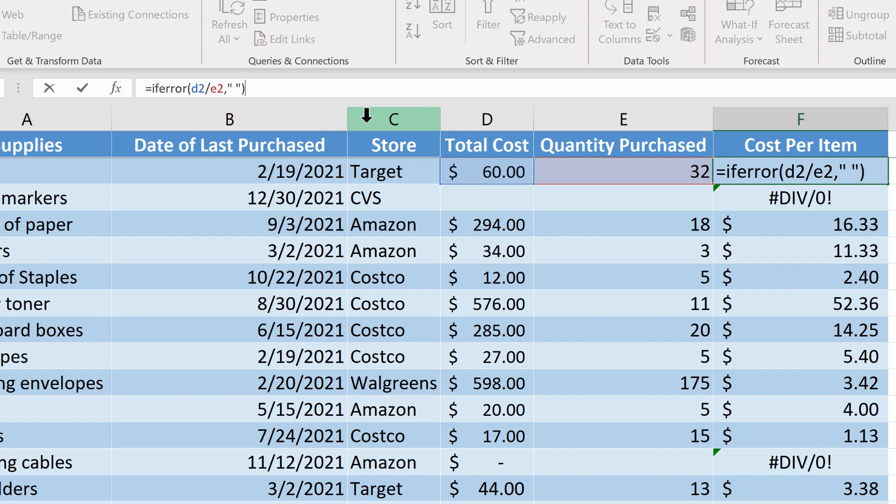
{"action": "left_click", "coordinate": [236, 89]}
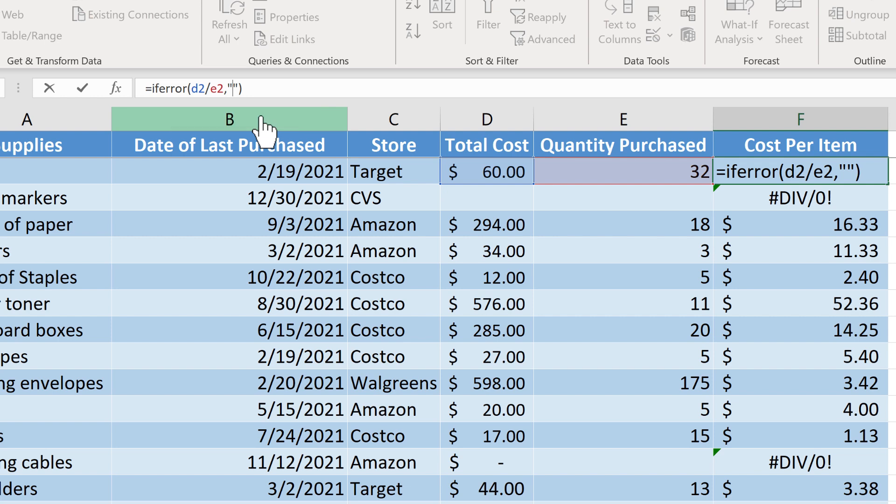
{"action": "key", "text": "Return"}
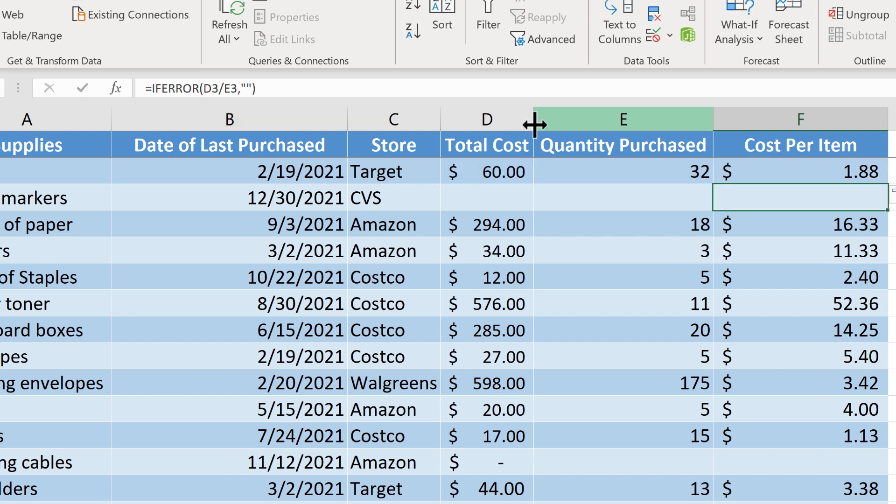
Step: Fill the IFERROR formula from F2 down to F18 in the Cost Per Item column and check the filled cells
{"action": "left_click", "coordinate": [859, 173]}
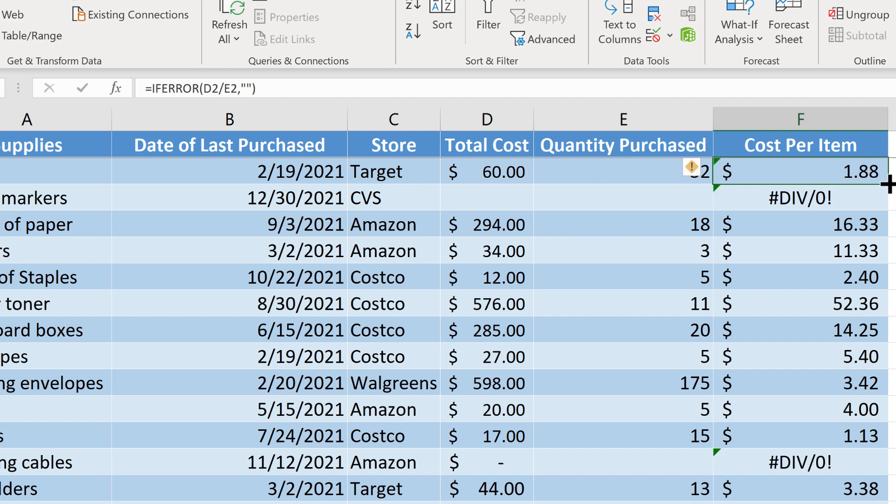
{"action": "mouse_move", "coordinate": [889, 185]}
{"action": "left_mouse_down"}
{"action": "mouse_move", "coordinate": [894, 418]}
{"action": "mouse_move", "coordinate": [885, 497]}
{"action": "mouse_move", "coordinate": [876, 490]}
{"action": "mouse_move", "coordinate": [881, 470]}
{"action": "left_mouse_up"}
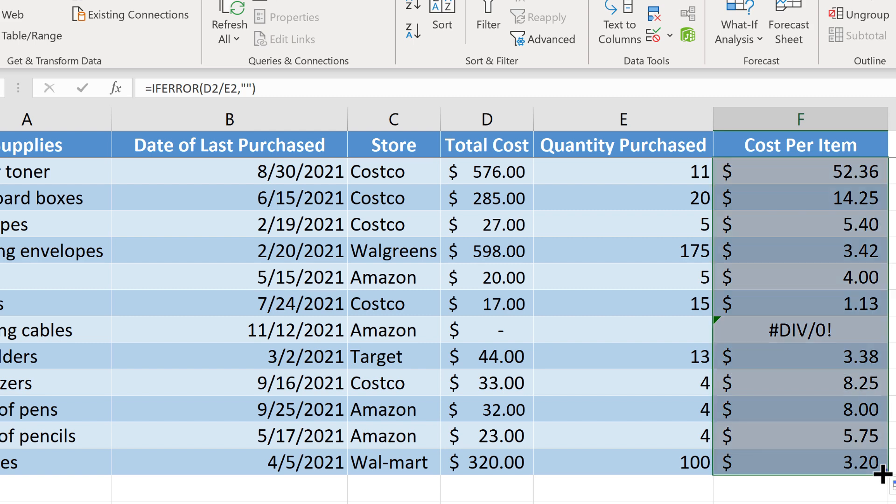
{"action": "scroll", "coordinate": [888, 420], "scroll_direction": "up", "scroll_amount": 2}
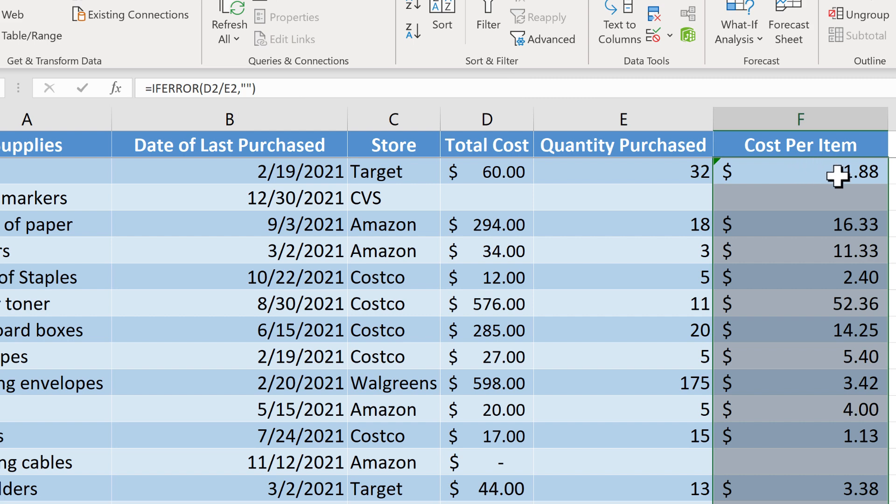
{"action": "scroll", "coordinate": [882, 453], "scroll_direction": "down", "scroll_amount": 4}
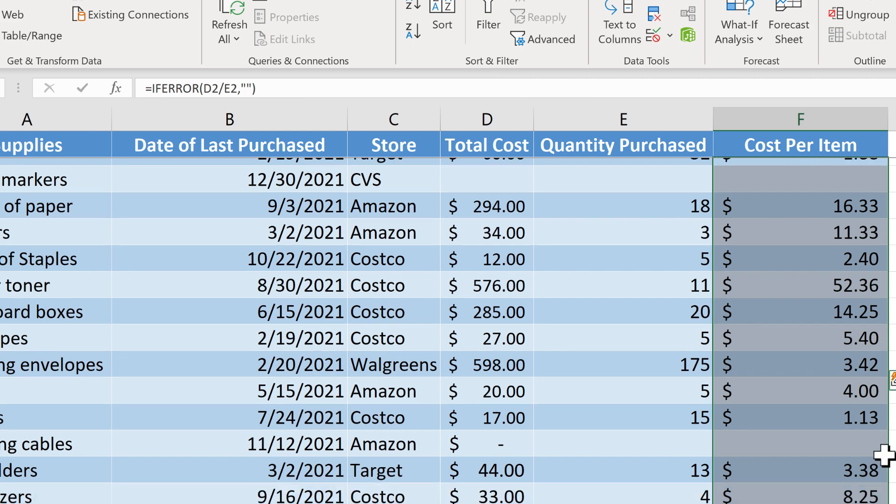
{"action": "scroll", "coordinate": [886, 455], "scroll_direction": "up", "scroll_amount": 1}
{"action": "scroll", "coordinate": [882, 453], "scroll_direction": "up", "scroll_amount": 3}
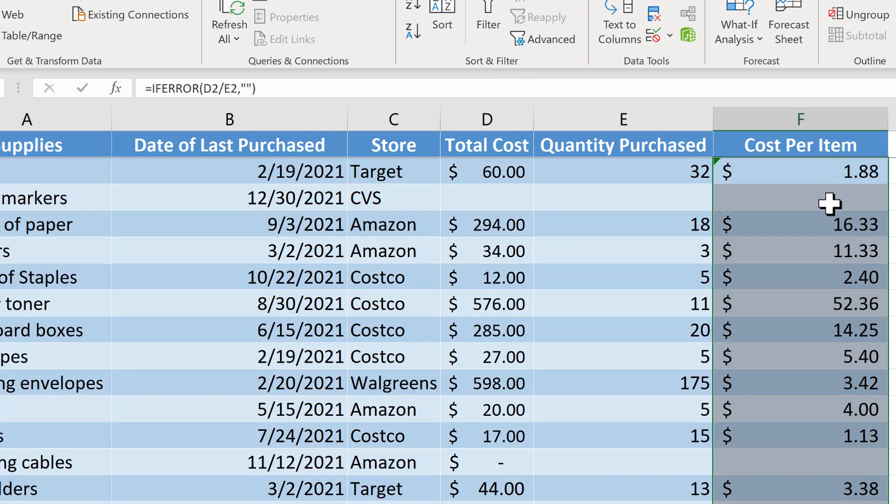
{"action": "left_click", "coordinate": [892, 330]}
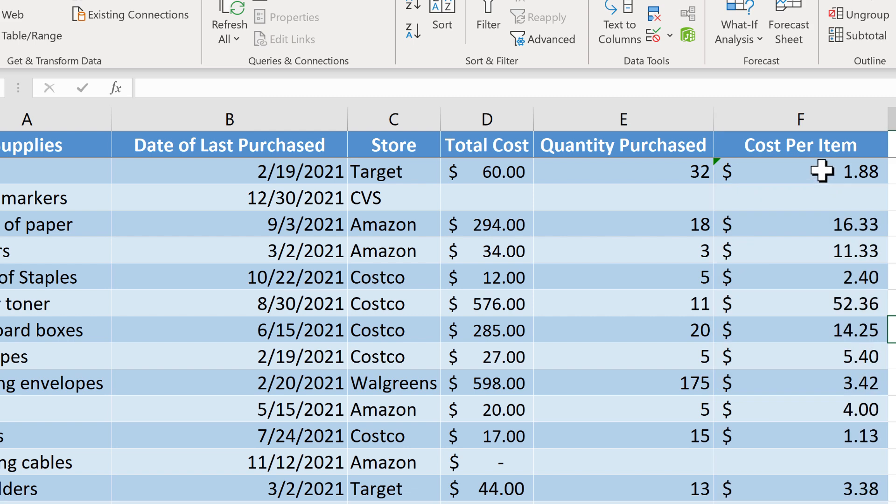
Step: Change the Cost Per Item formula in F2 to =IFERROR(D2/E2,"No purchases") and check the Box of markers' result
{"action": "left_click", "coordinate": [824, 171]}
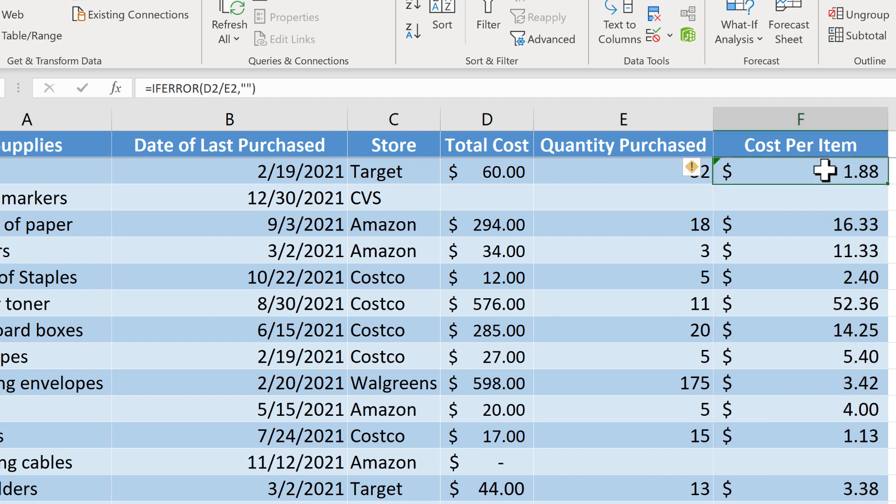
{"action": "left_click", "coordinate": [246, 88]}
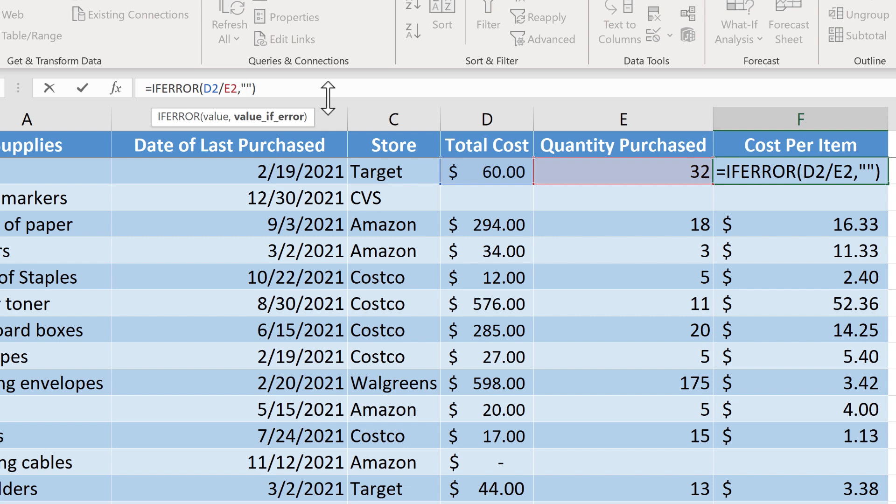
{"action": "type", "text": "N"}
{"action": "type", "text": "o purches"}
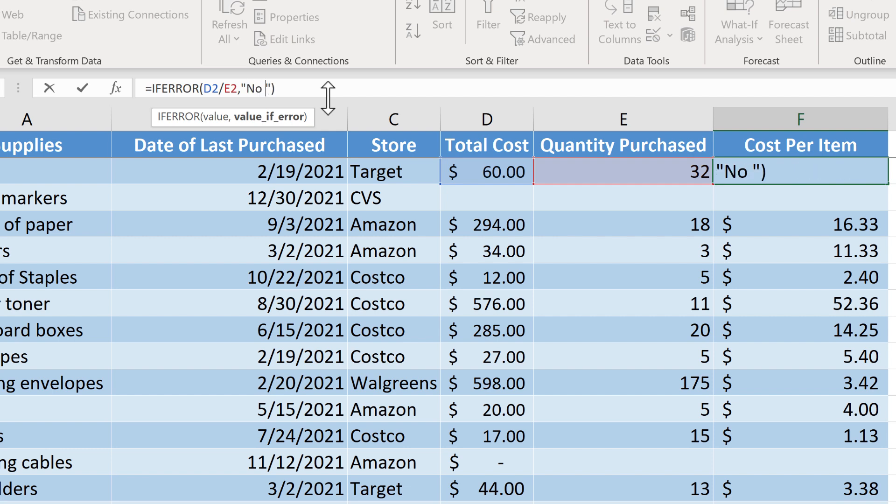
{"action": "key", "text": "BackSpace"}
{"action": "key", "text": "BackSpace"}
{"action": "type", "text": "ases"}
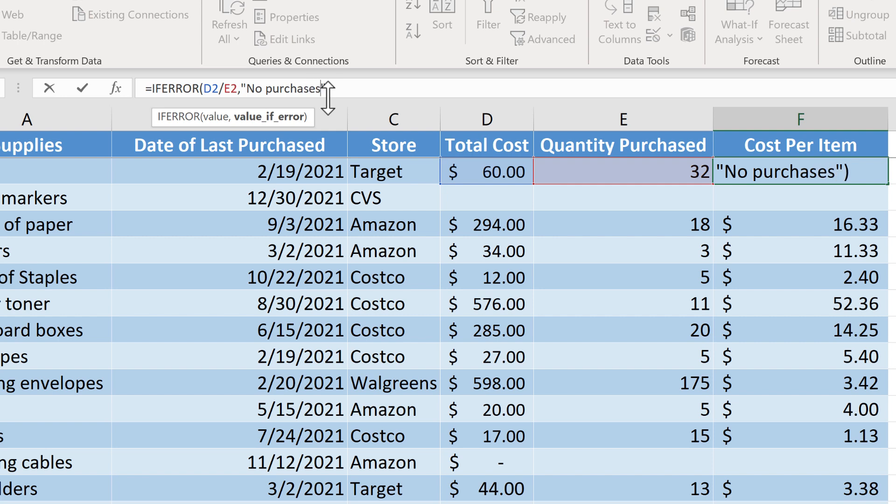
{"action": "type", "text": "\")"}
{"action": "key", "text": "Return"}
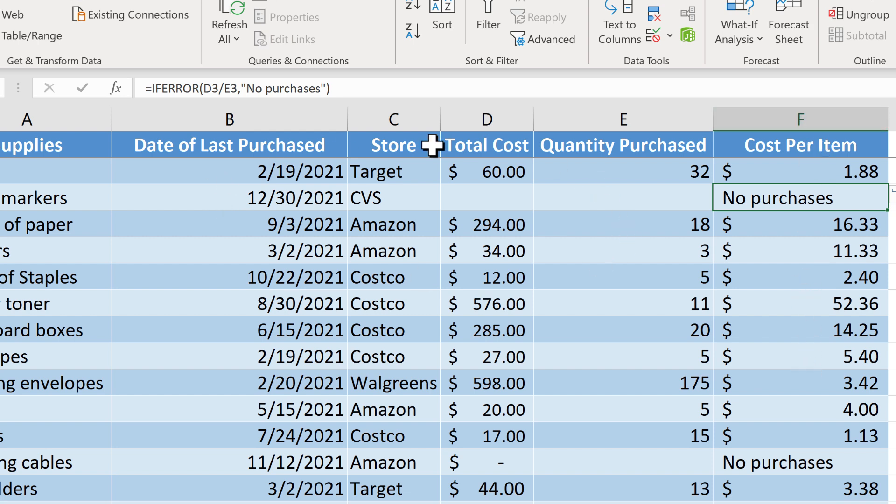
{"action": "left_click", "coordinate": [892, 302]}
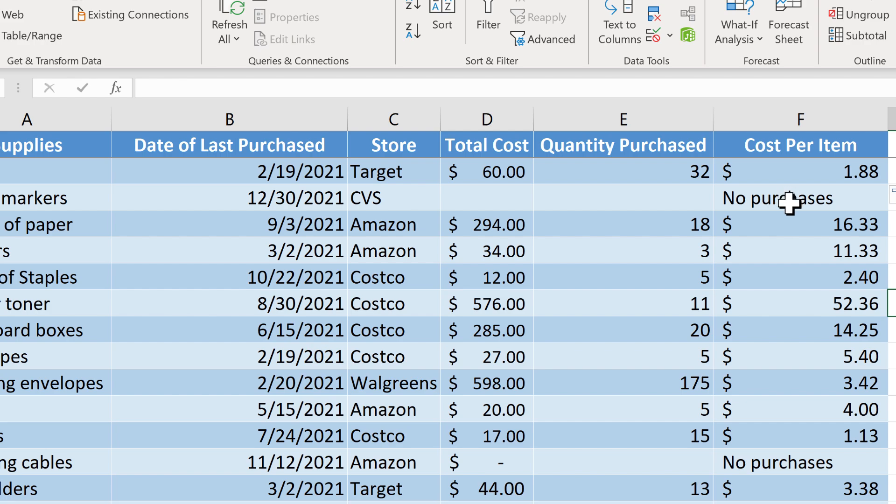
{"action": "left_click", "coordinate": [789, 203]}
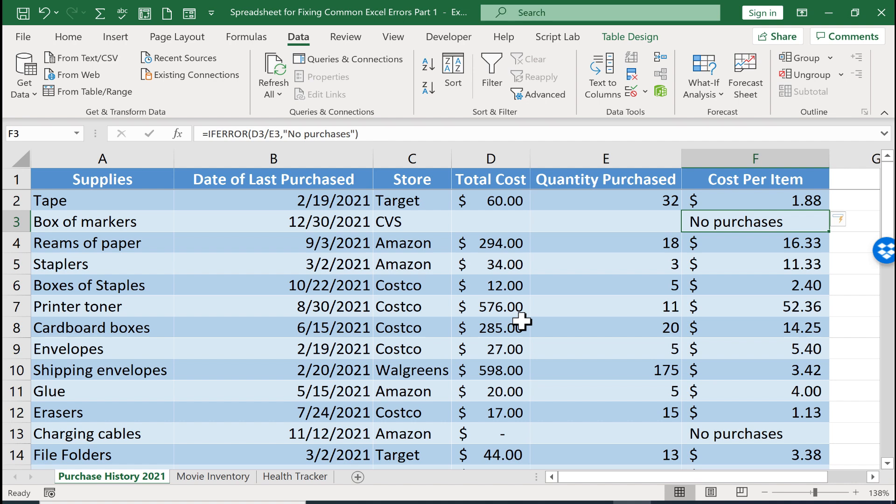
Step: Switch to the Movie Inventory sheet and examine the VLOOKUP formula in the Rating cell I8
{"action": "left_click", "coordinate": [195, 477]}
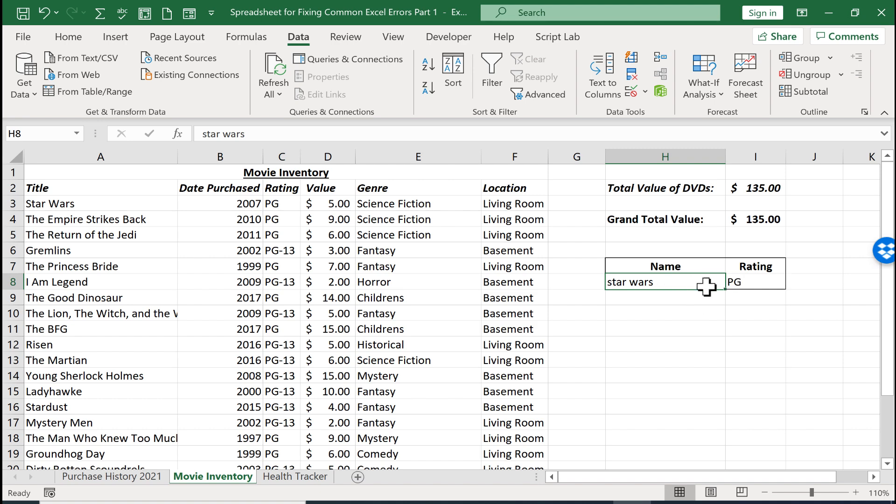
{"action": "double_click", "coordinate": [745, 282]}
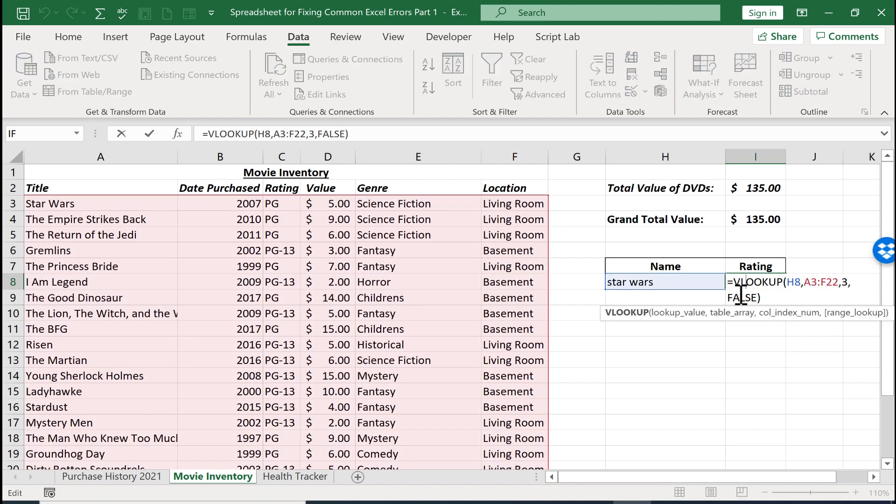
{"action": "key", "text": "Escape"}
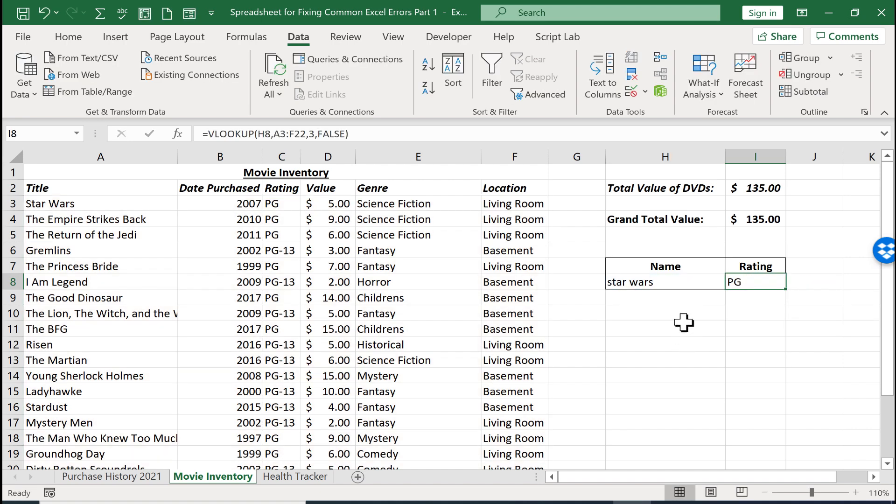
Step: Set the lookup name in H8 to "the martian" and examine the VLOOKUP formula in I8
{"action": "left_click", "coordinate": [684, 279]}
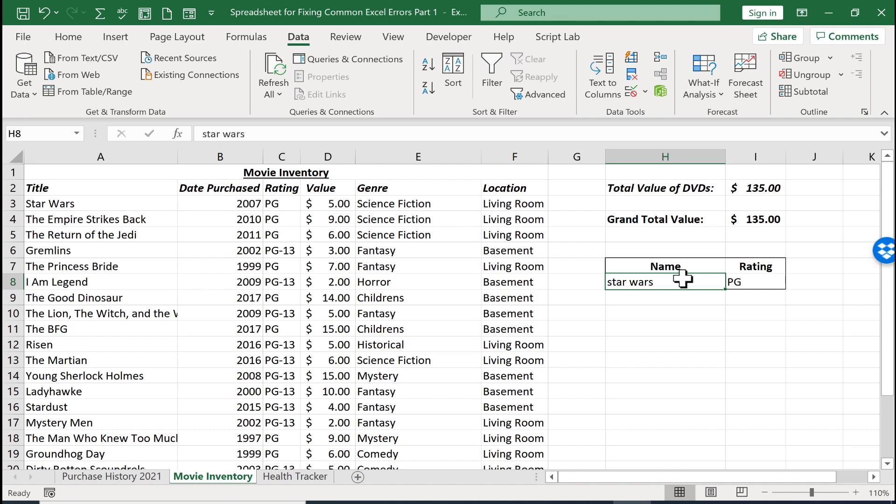
{"action": "type", "text": "the martian"}
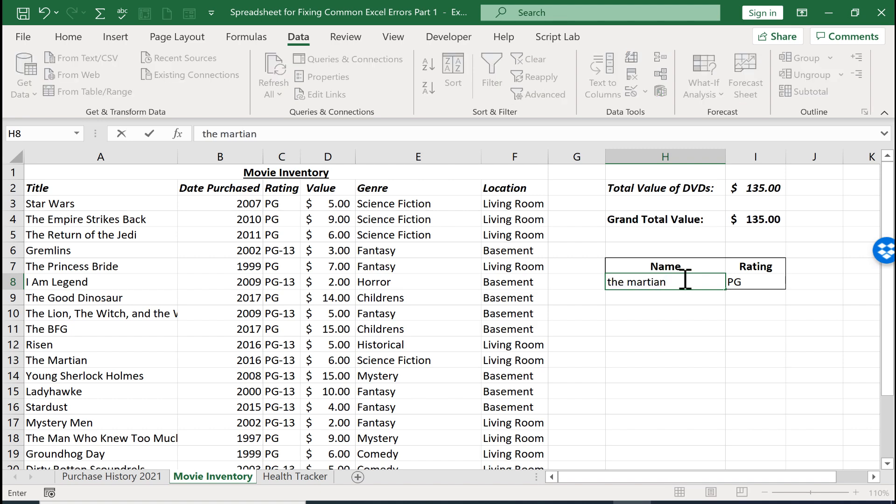
{"action": "key", "text": "Return"}
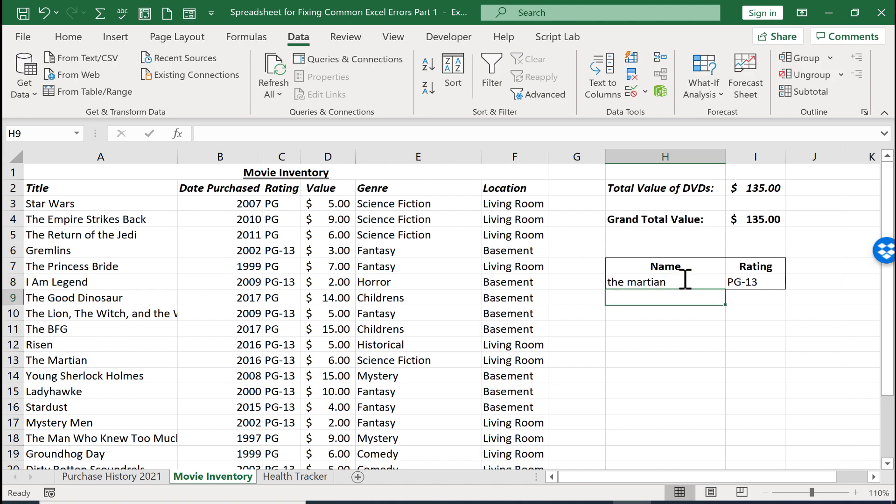
{"action": "left_click", "coordinate": [745, 283]}
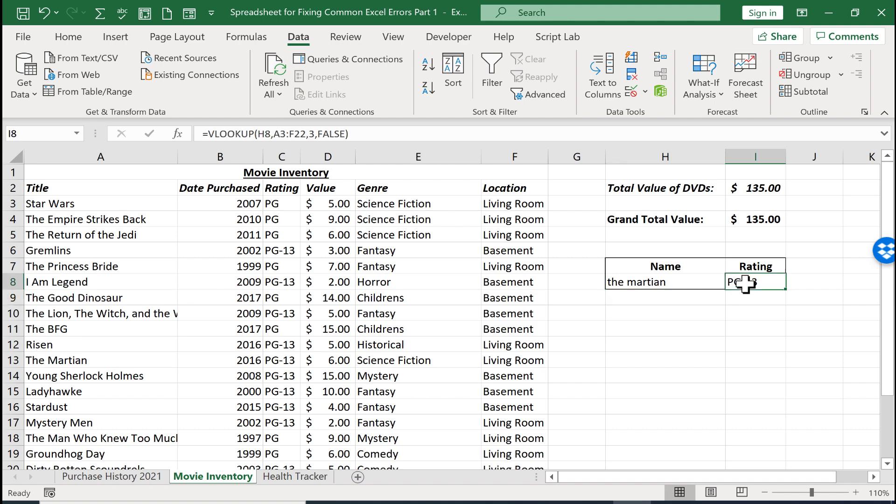
{"action": "double_click", "coordinate": [746, 284]}
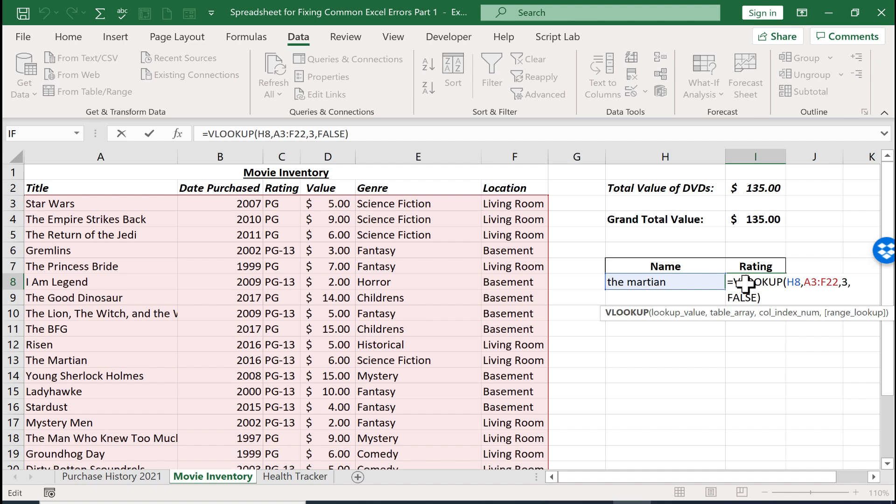
{"action": "key", "text": "Escape"}
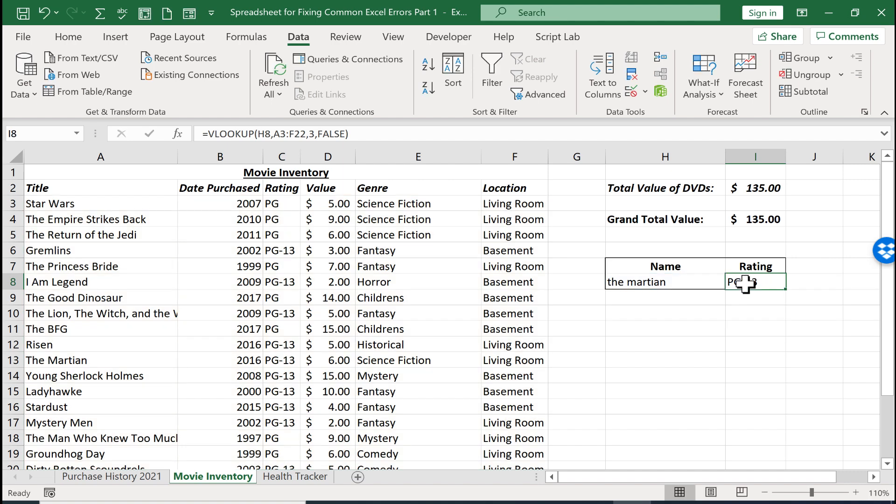
Step: Set the lookup name in H8 to "The Lion King" and inspect the VLOOKUP formula in I8
{"action": "left_click", "coordinate": [678, 280]}
{"action": "type", "text": "The Lio"}
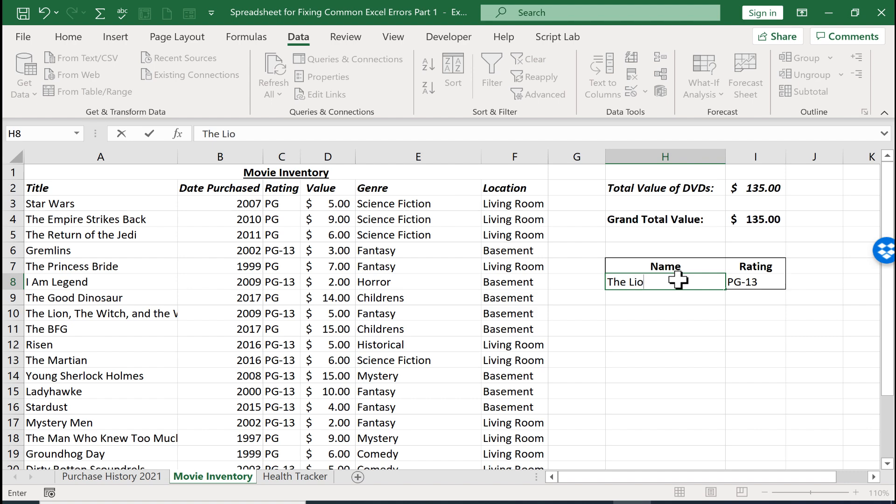
{"action": "type", "text": "n King"}
{"action": "key", "text": "Return"}
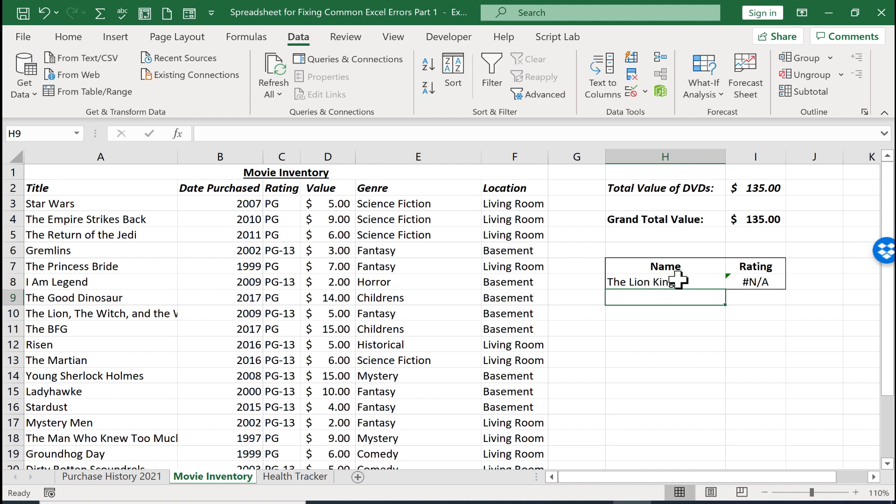
{"action": "left_click", "coordinate": [762, 285]}
{"action": "double_click", "coordinate": [762, 285]}
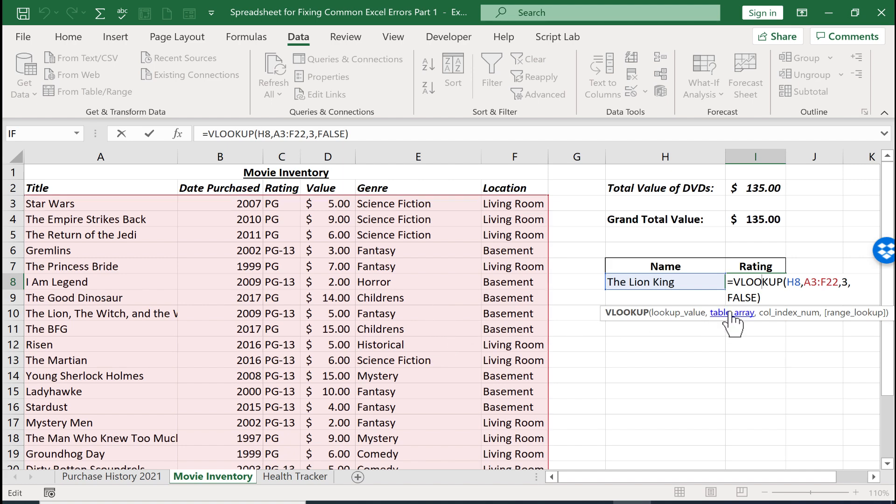
{"action": "key", "text": "Escape"}
Step: Insert a row above Dirty Rotten Scoundrels and fill it with The Lion King, 2019, PG, 20, Childrens and Living Room
{"action": "scroll", "coordinate": [88, 340], "scroll_direction": "down", "scroll_amount": 3}
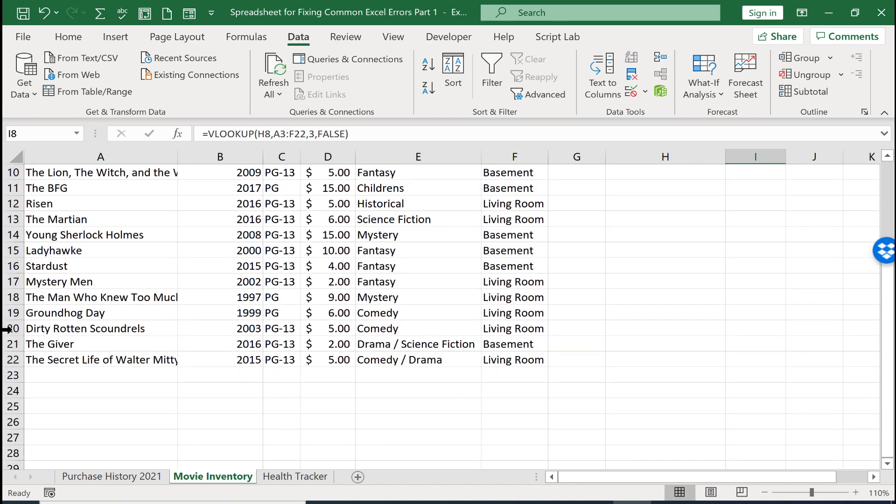
{"action": "left_click", "coordinate": [9, 328]}
{"action": "right_click", "coordinate": [9, 329]}
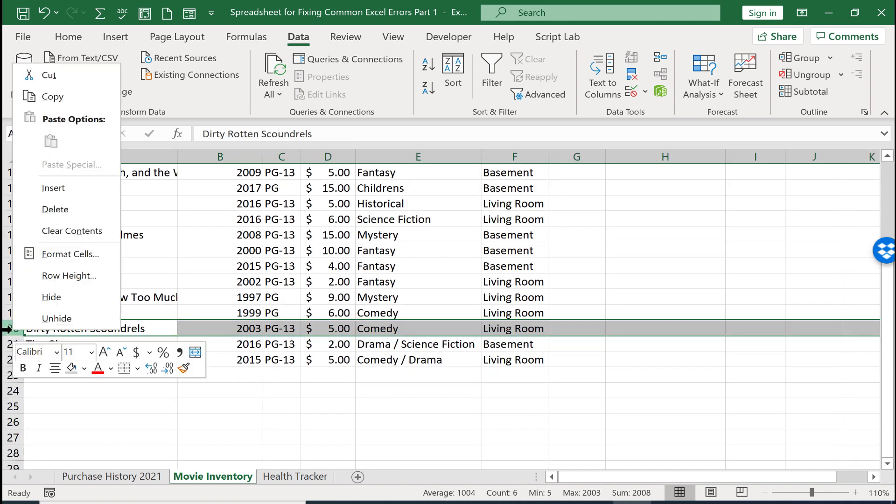
{"action": "left_click", "coordinate": [60, 188]}
{"action": "type", "text": "The Lion King"}
{"action": "key", "text": "Tab"}
{"action": "type", "text": "201"}
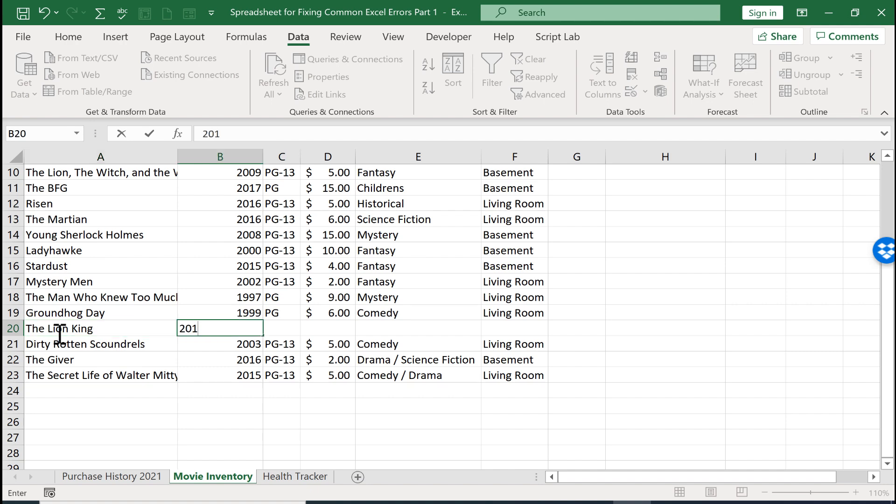
{"action": "key", "text": "Tab"}
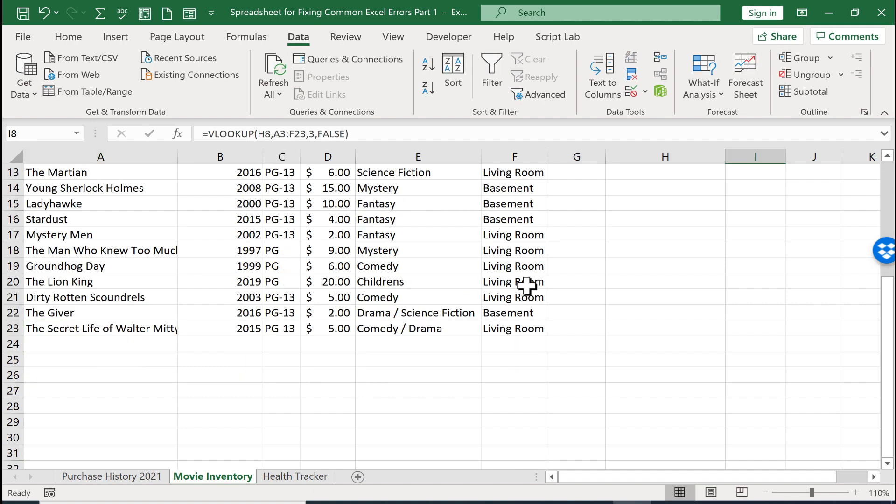
{"action": "left_click", "coordinate": [526, 284]}
Step: Re-enter the lookup name in H8 as "The lion king"
{"action": "scroll", "coordinate": [537, 287], "scroll_direction": "up", "scroll_amount": 4}
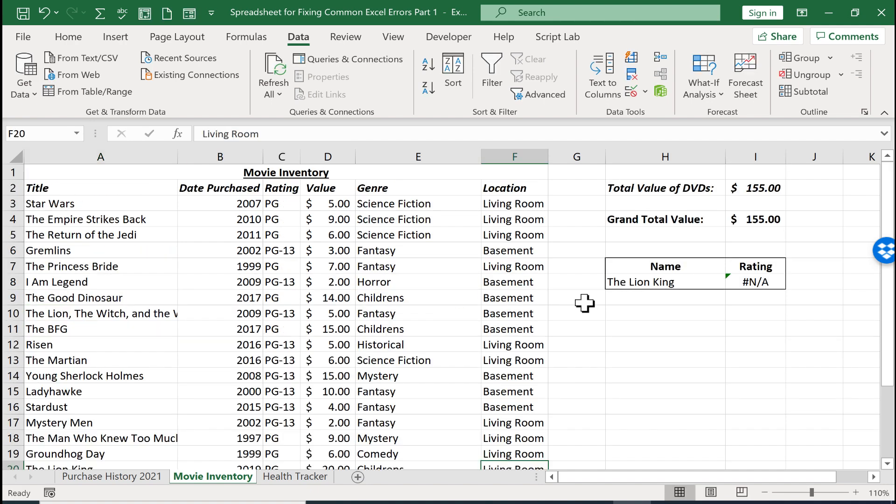
{"action": "left_click", "coordinate": [666, 280]}
{"action": "type", "text": "The li"}
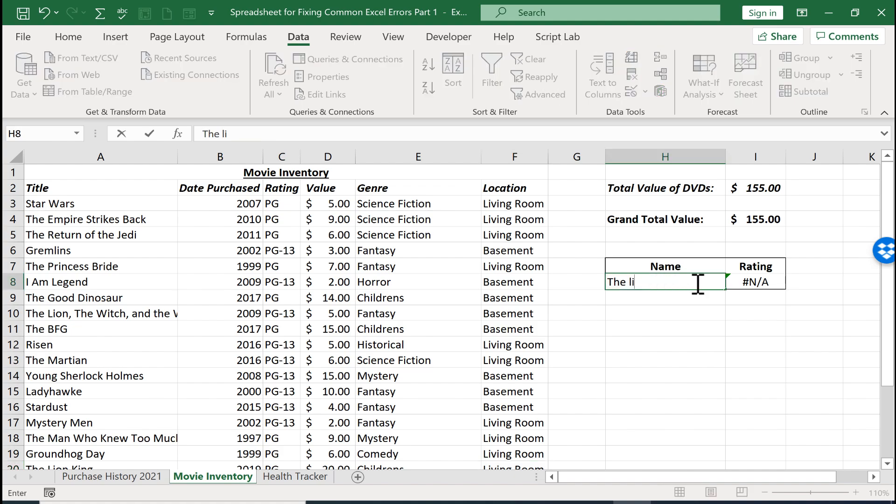
{"action": "type", "text": "on king"}
{"action": "key", "text": "Return"}
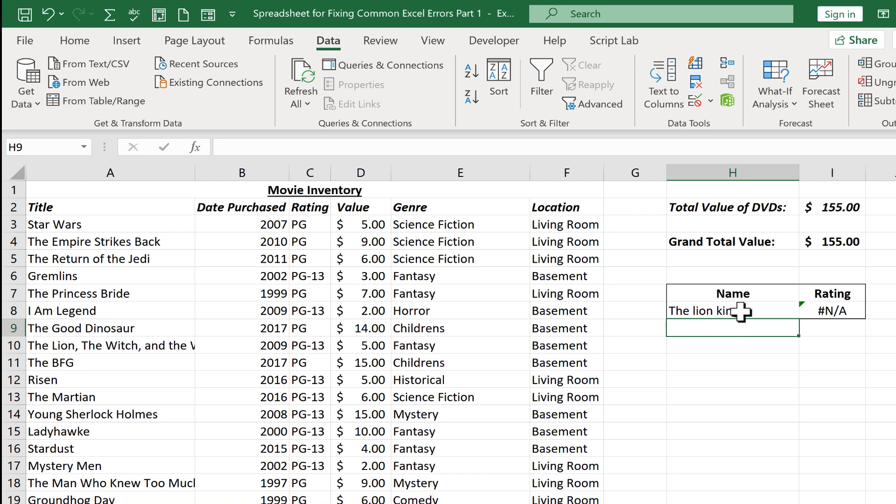
Step: Compare The Lion King's title in A20 with the lookup name and open that title to inspect it for a trailing space
{"action": "scroll", "coordinate": [145, 364], "scroll_direction": "down", "scroll_amount": 3}
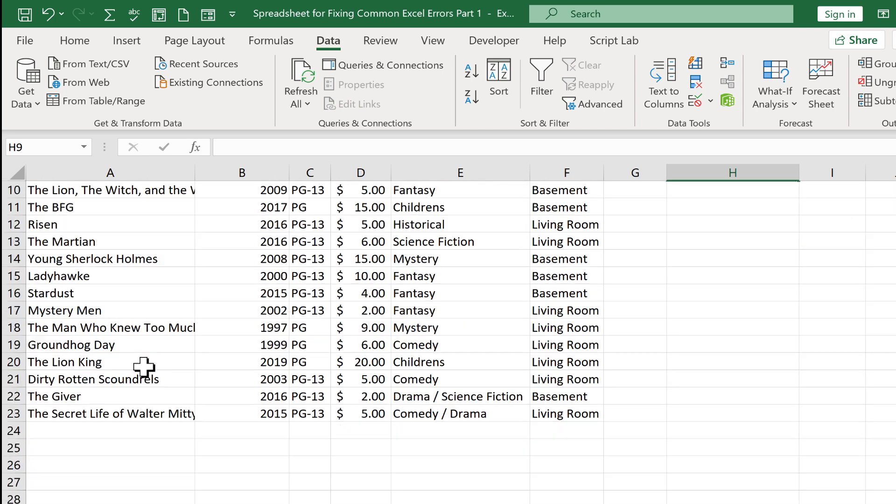
{"action": "scroll", "coordinate": [148, 355], "scroll_direction": "up", "scroll_amount": 2}
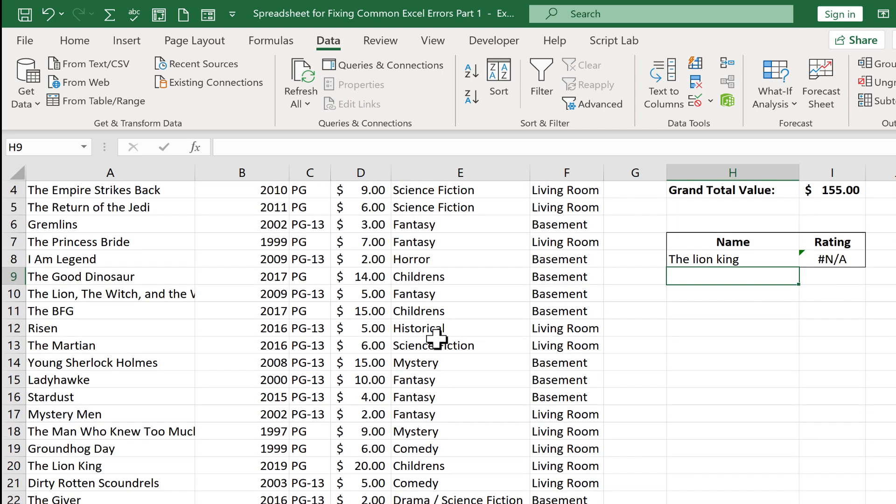
{"action": "scroll", "coordinate": [249, 358], "scroll_direction": "down", "scroll_amount": 1}
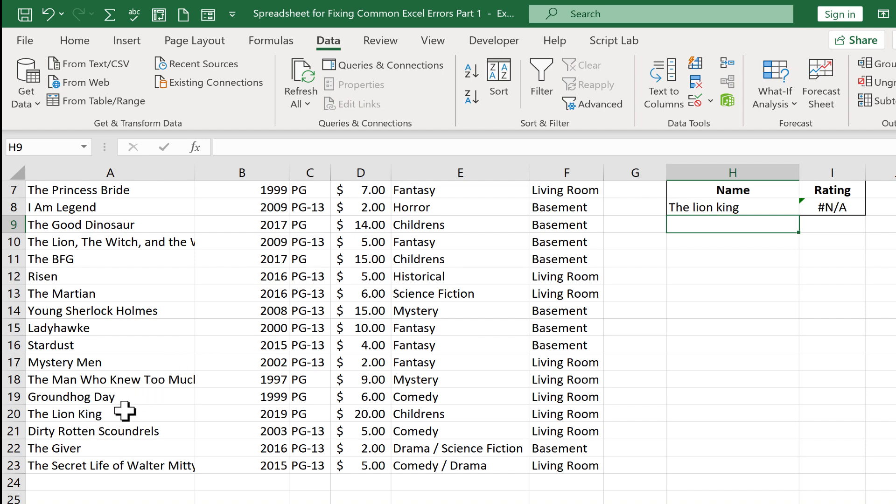
{"action": "key", "text": "ctrl+z"}
{"action": "scroll", "coordinate": [70, 410], "scroll_direction": "down", "scroll_amount": 2}
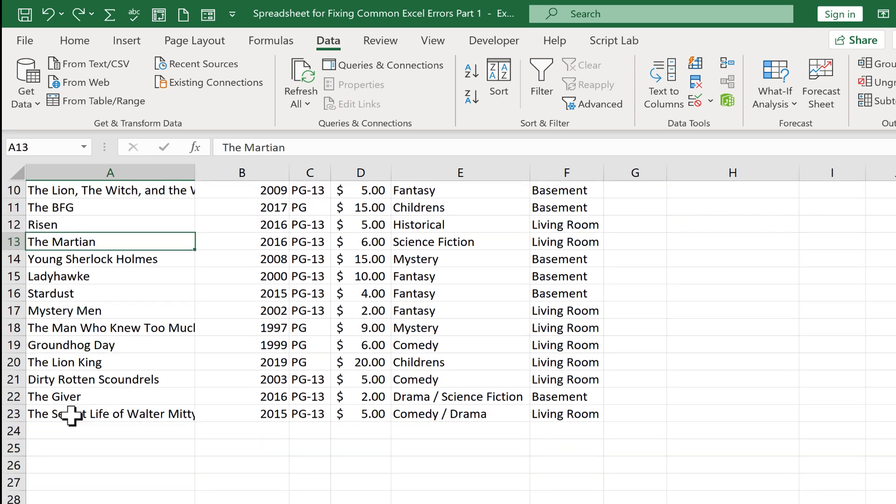
{"action": "left_click", "coordinate": [129, 363]}
{"action": "double_click", "coordinate": [133, 362]}
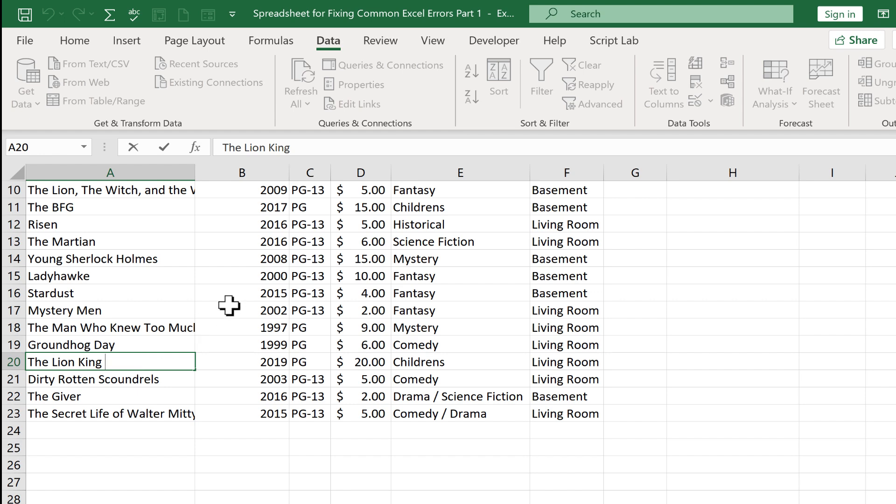
Step: Remove the trailing space from the lookup name in H8 and undo that edit
{"action": "scroll", "coordinate": [230, 304], "scroll_direction": "up", "scroll_amount": 3}
{"action": "left_click", "coordinate": [752, 310]}
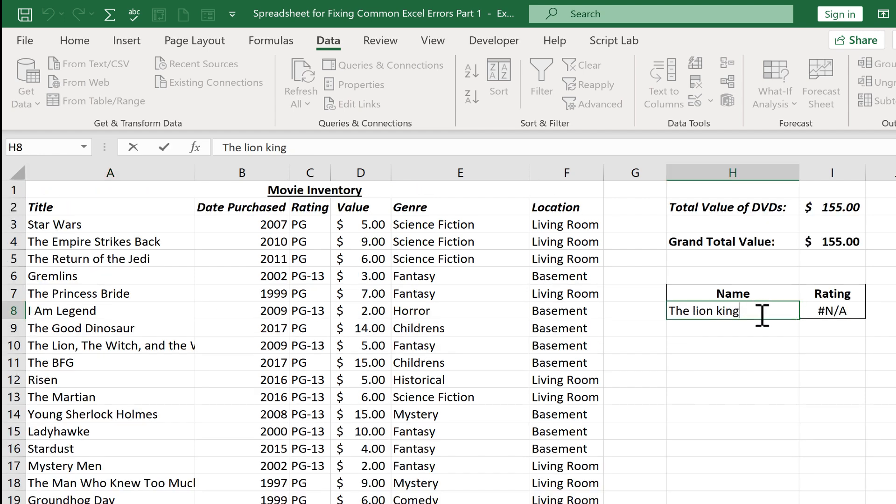
{"action": "key", "text": "Return"}
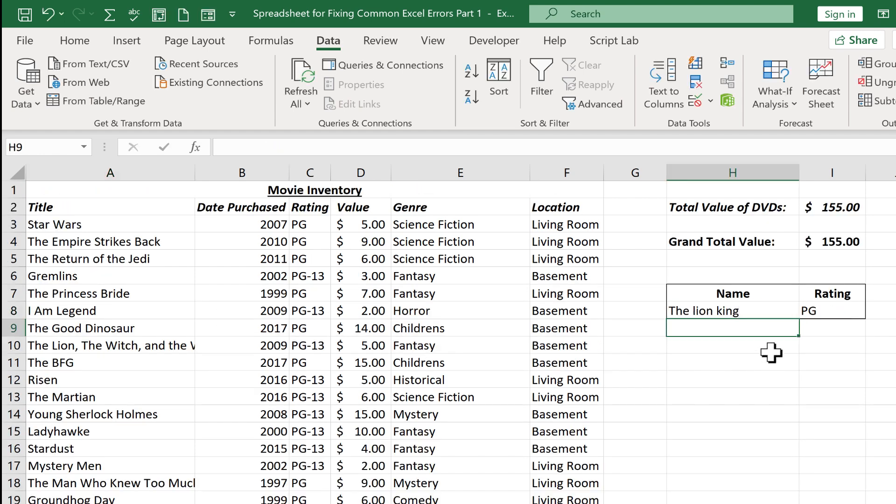
{"action": "key", "text": "ctrl+z"}
Step: Try again to delete the trailing space after "The lion king" in H8 and recheck the cell's text
{"action": "double_click", "coordinate": [765, 312]}
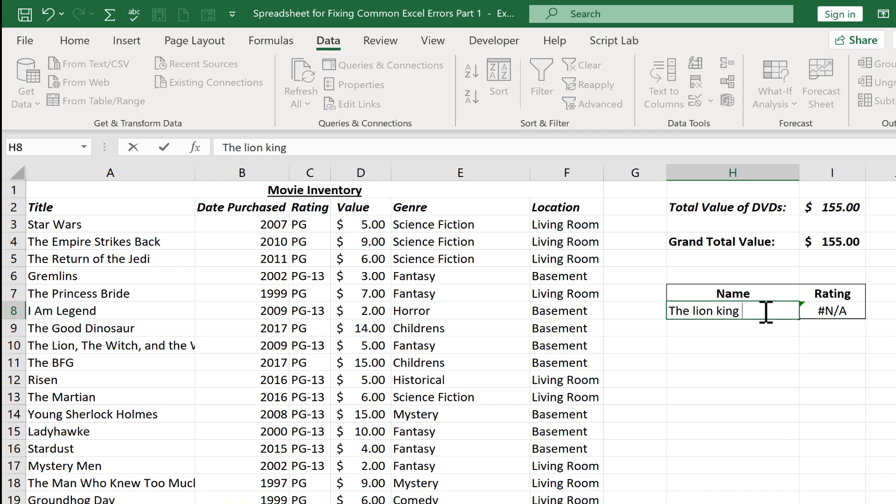
{"action": "key", "text": "BackSpace"}
{"action": "key", "text": "Return"}
{"action": "double_click", "coordinate": [765, 311]}
{"action": "key", "text": "Return"}
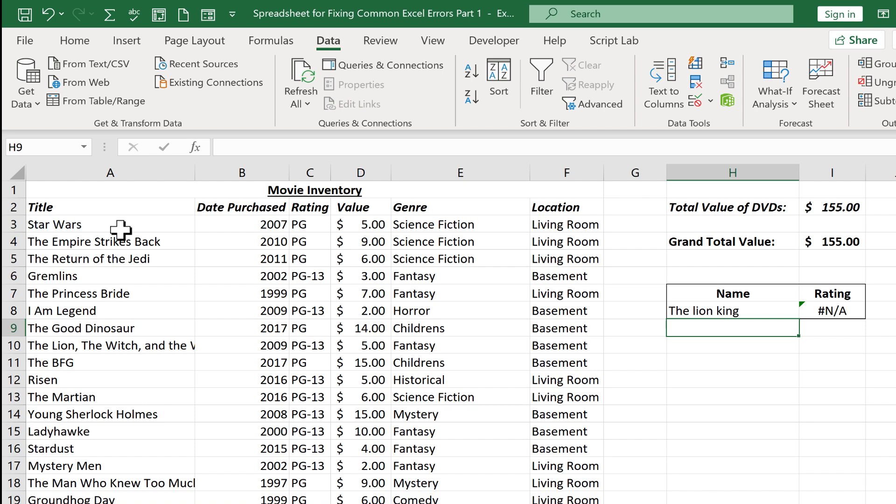
Step: Insert a blank column between the Title and Date Purchased columns of the Movie Inventory
{"action": "right_click", "coordinate": [247, 170]}
{"action": "left_click", "coordinate": [321, 314]}
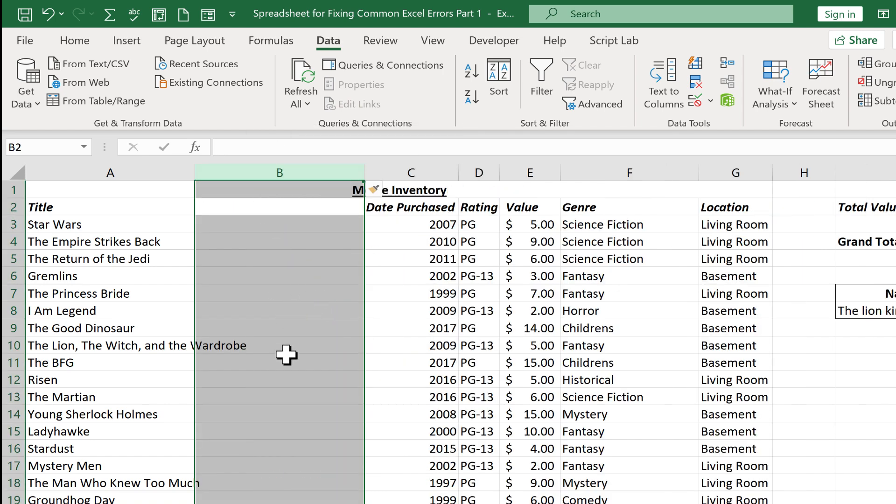
{"action": "left_click", "coordinate": [268, 273]}
Step: Enter the formula =TRIM(A3) in B3 to strip extra spaces from the first movie title
{"action": "left_click", "coordinate": [254, 223]}
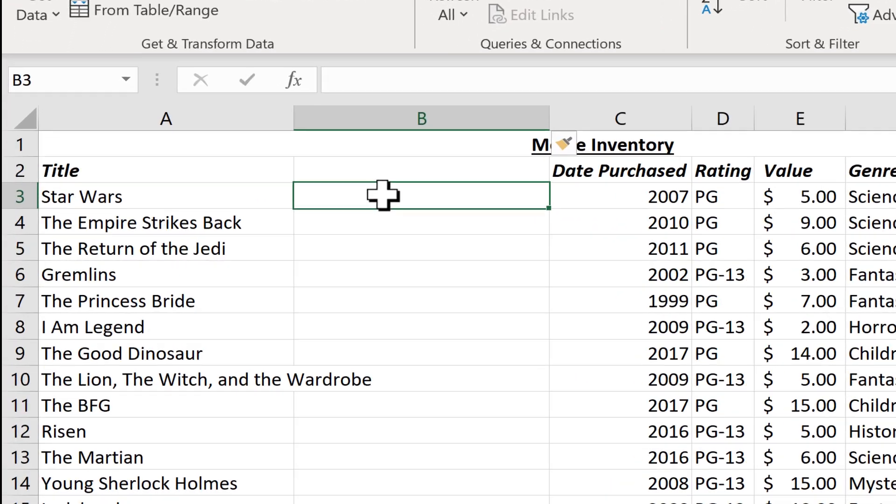
{"action": "type", "text": "="}
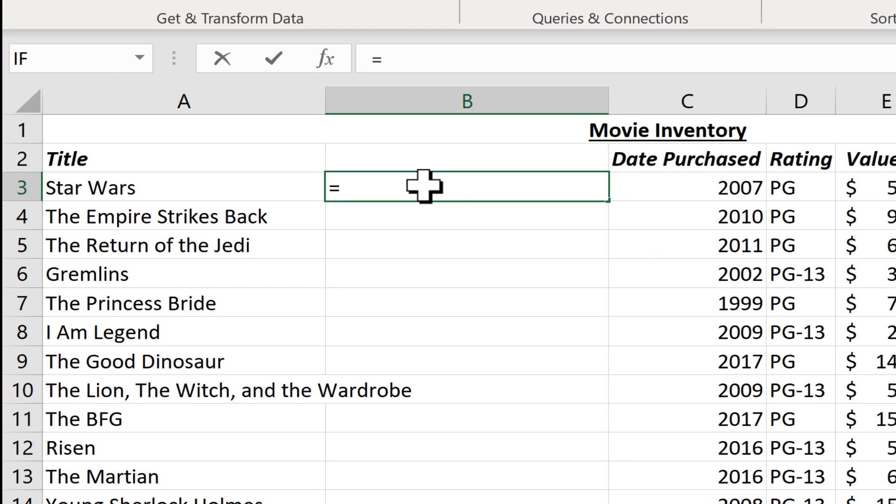
{"action": "type", "text": "trim("}
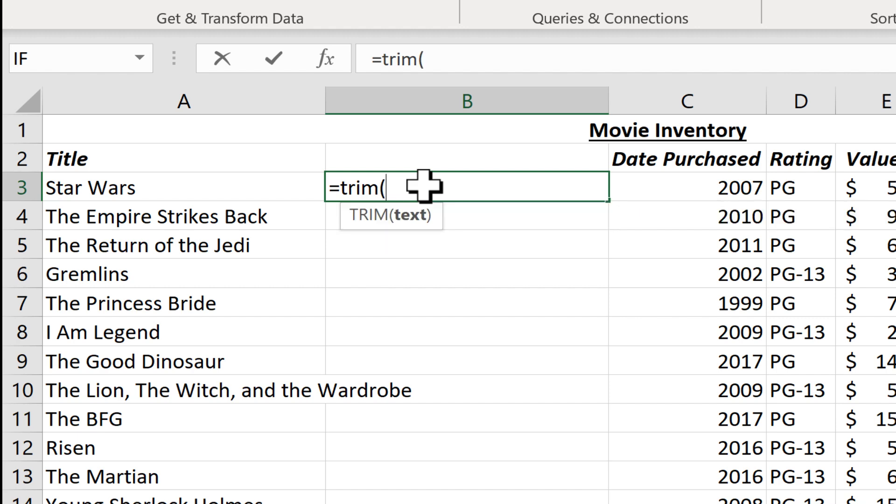
{"action": "left_click", "coordinate": [106, 189]}
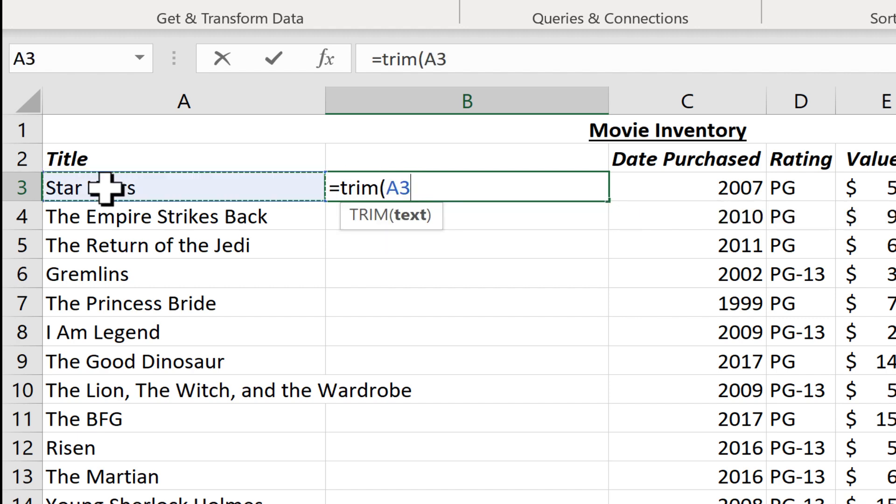
{"action": "type", "text": ")"}
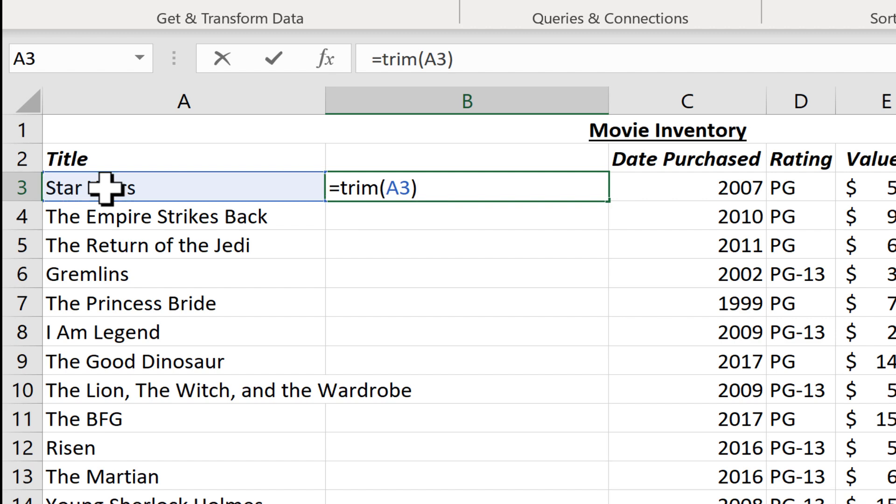
{"action": "key", "text": "Return"}
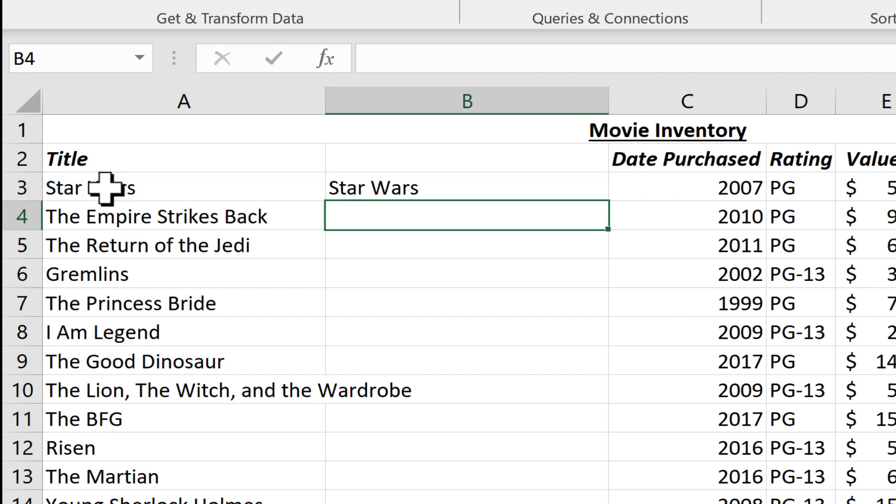
Step: Fill the TRIM formula from B3 down through B23 for all movie titles
{"action": "left_click", "coordinate": [440, 184]}
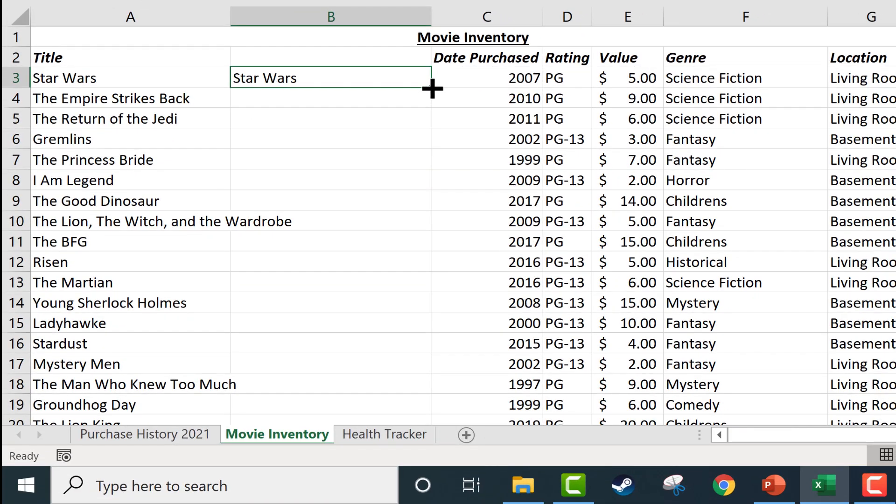
{"action": "left_click_drag", "start_coordinate": [432, 89], "coordinate": [373, 347]}
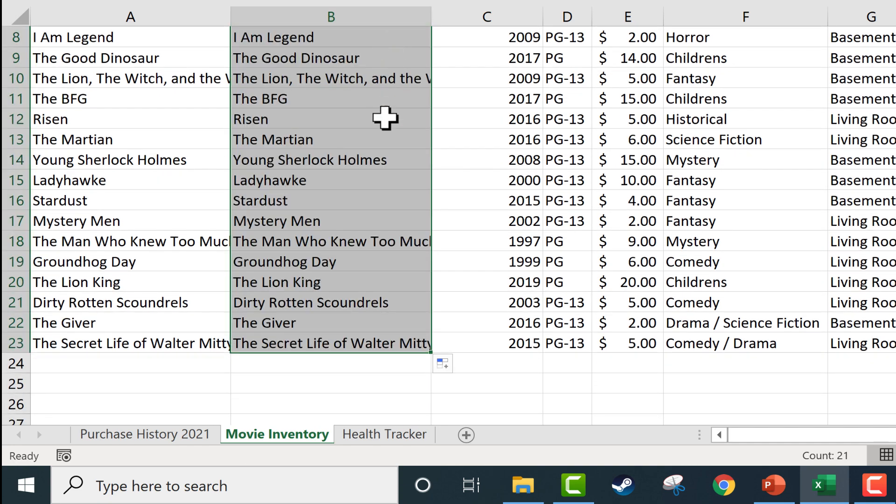
{"action": "scroll", "coordinate": [390, 196], "scroll_direction": "up", "scroll_amount": 3}
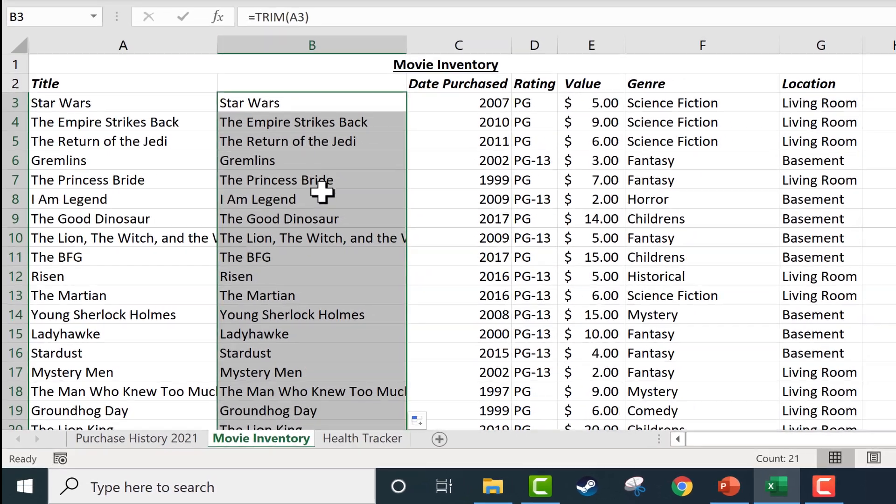
{"action": "left_click", "coordinate": [290, 125]}
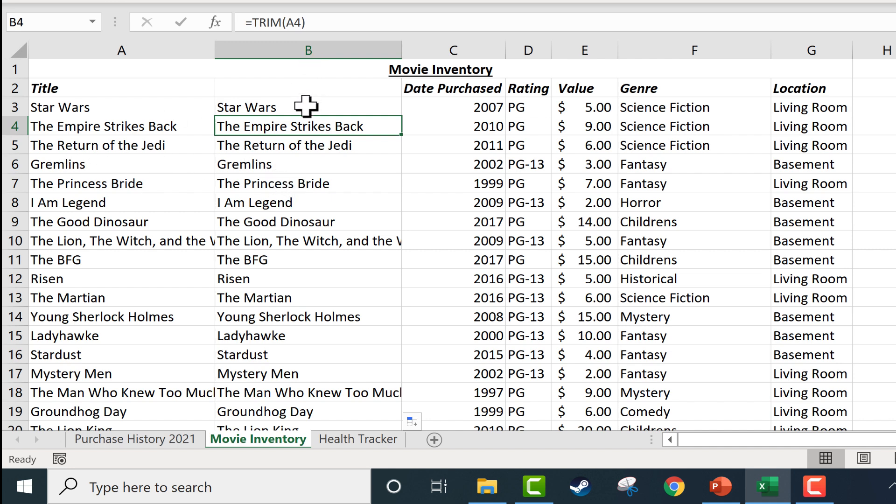
Step: Add the header "Title" in B2 above the trimmed titles
{"action": "left_click", "coordinate": [287, 87]}
{"action": "type", "text": "Tit"}
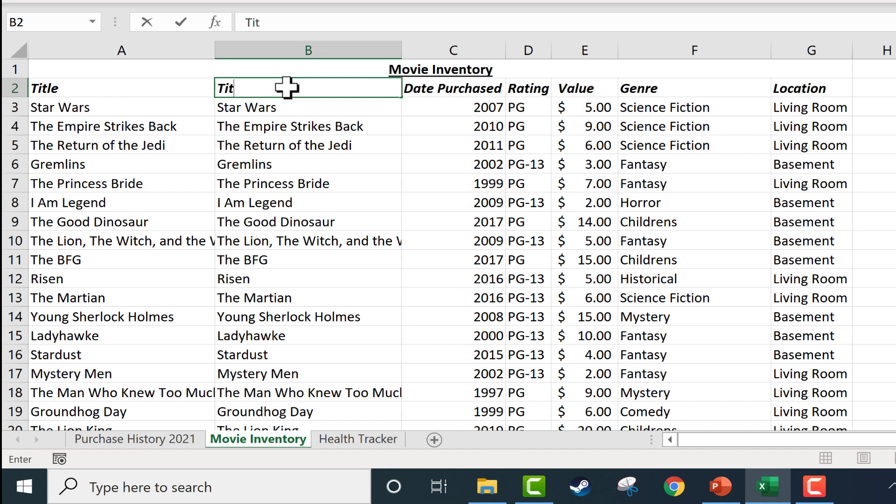
{"action": "type", "text": "le"}
{"action": "key", "text": "Return"}
Step: Copy the trimmed titles together with their header, B2:B23
{"action": "left_click", "coordinate": [300, 43]}
{"action": "key", "text": "ctrl+c"}
{"action": "left_click_drag", "start_coordinate": [290, 86], "coordinate": [300, 392]}
{"action": "scroll", "coordinate": [296, 215], "scroll_direction": "up", "scroll_amount": 2}
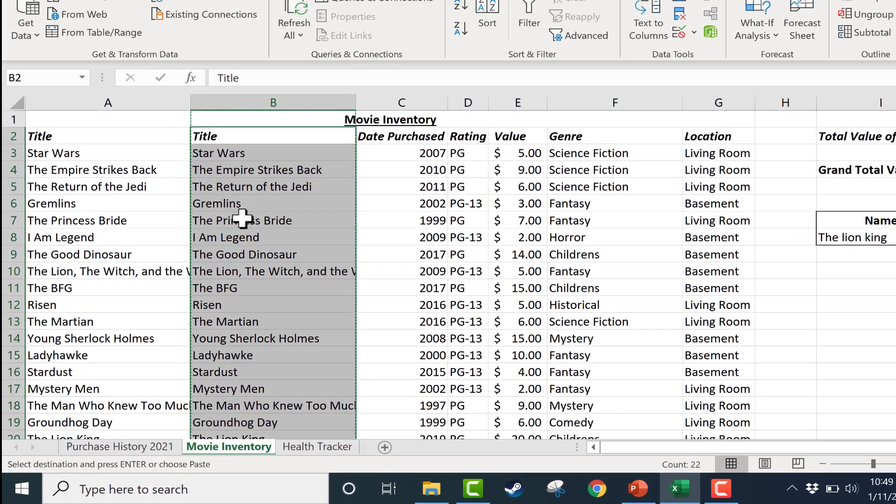
{"action": "right_click", "coordinate": [273, 184]}
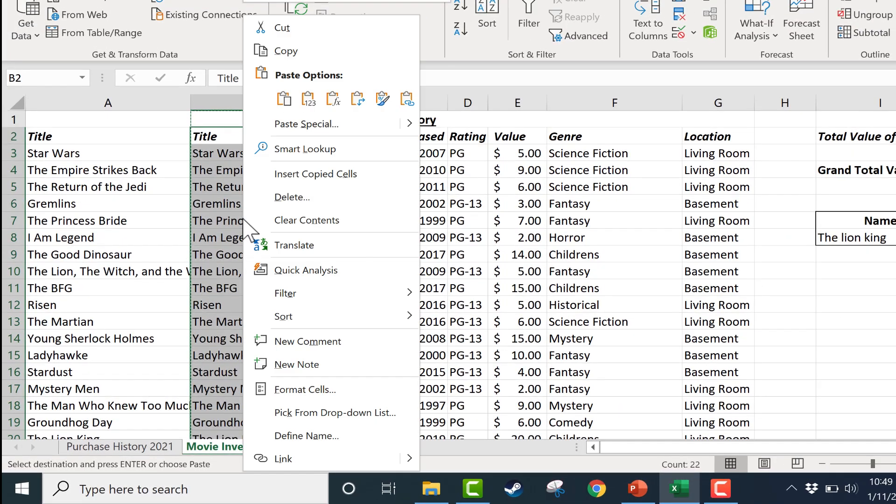
{"action": "left_click", "coordinate": [286, 52]}
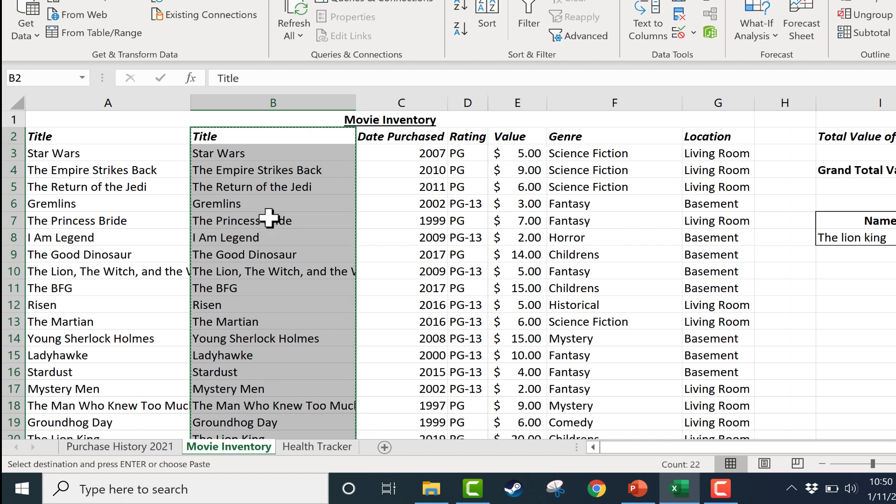
Step: Paste the copied titles as values only over the original titles starting at A2, and compare the contents of B4 and A4
{"action": "left_click", "coordinate": [84, 137]}
{"action": "right_click", "coordinate": [84, 138]}
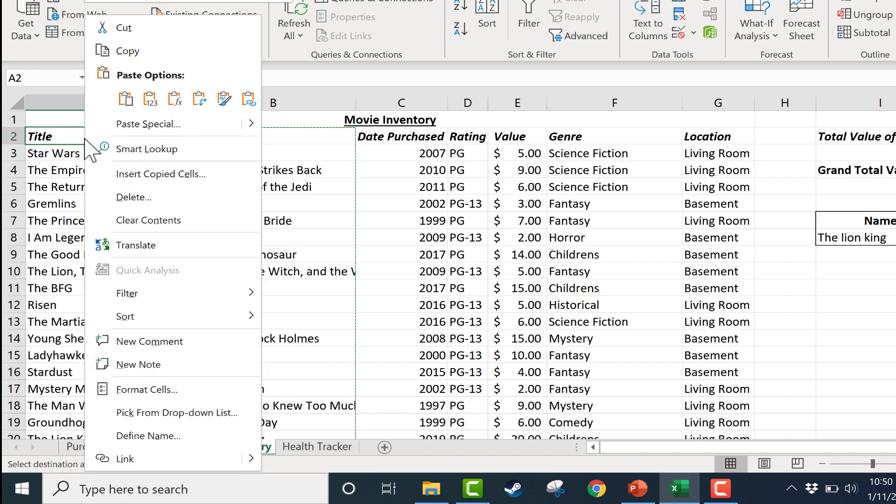
{"action": "left_click", "coordinate": [133, 101]}
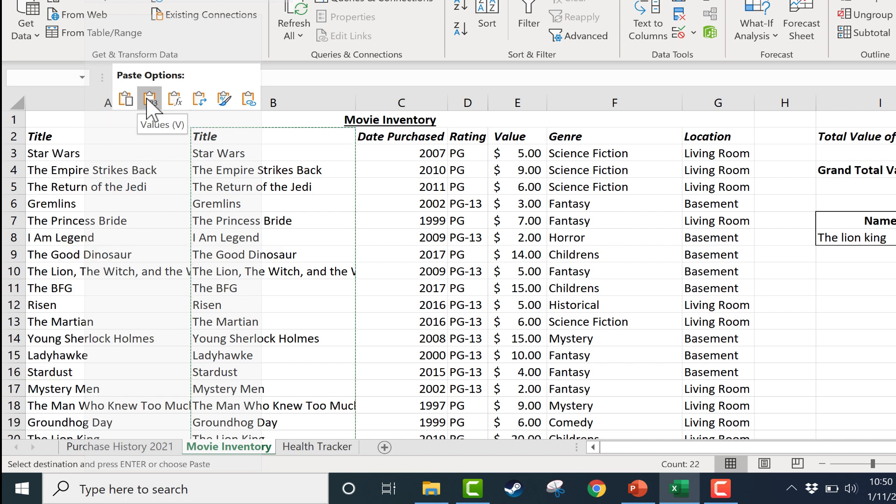
{"action": "left_click", "coordinate": [148, 99]}
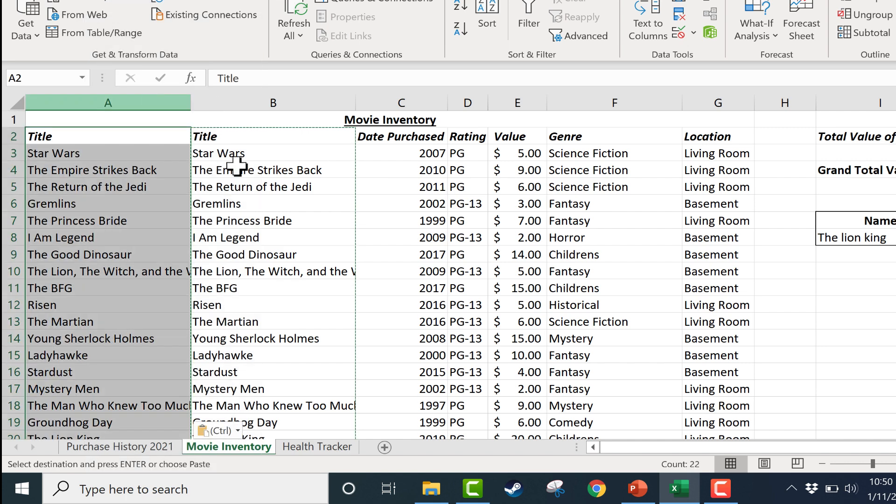
{"action": "left_click", "coordinate": [260, 167]}
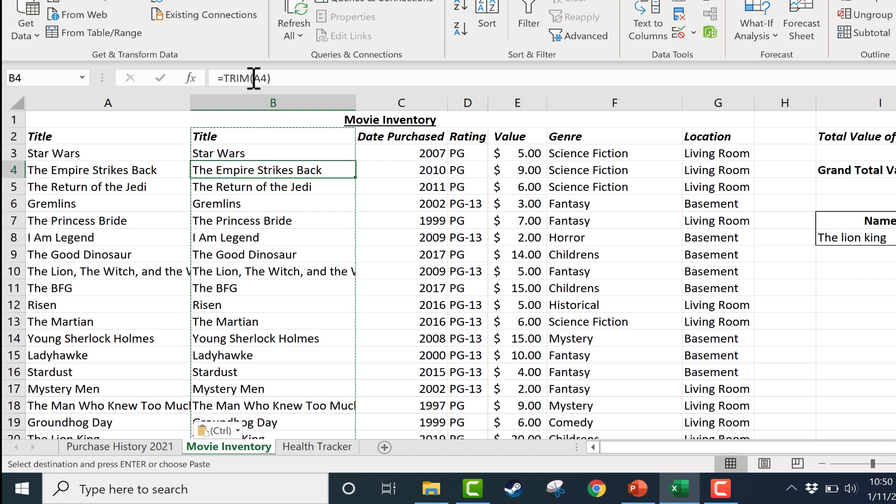
{"action": "left_click", "coordinate": [116, 174]}
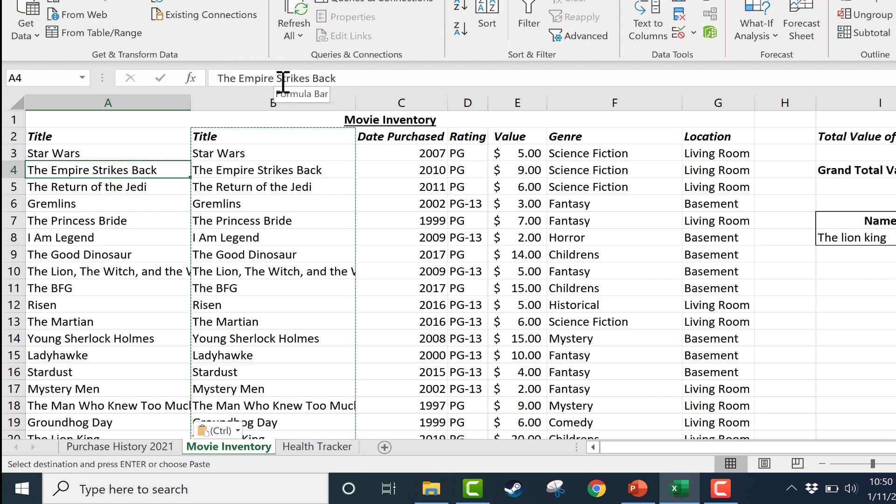
Step: Delete the helper column B that holds the TRIM formulas
{"action": "left_click", "coordinate": [246, 102]}
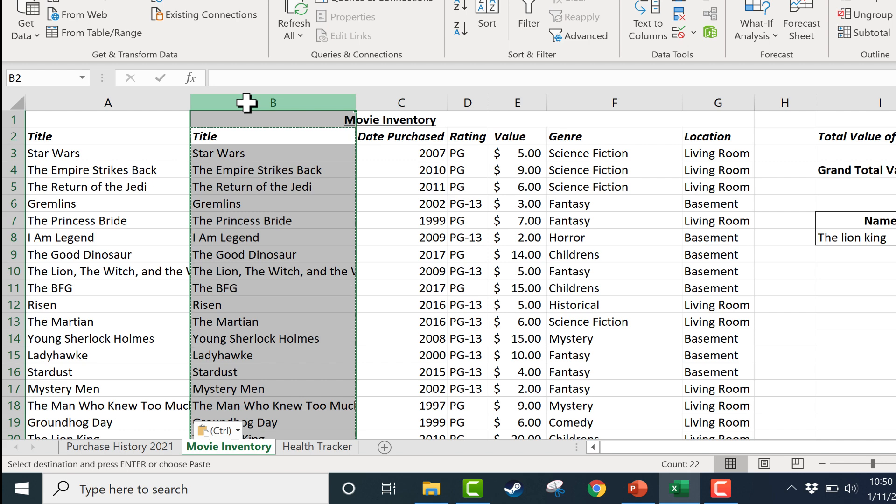
{"action": "right_click", "coordinate": [247, 99]}
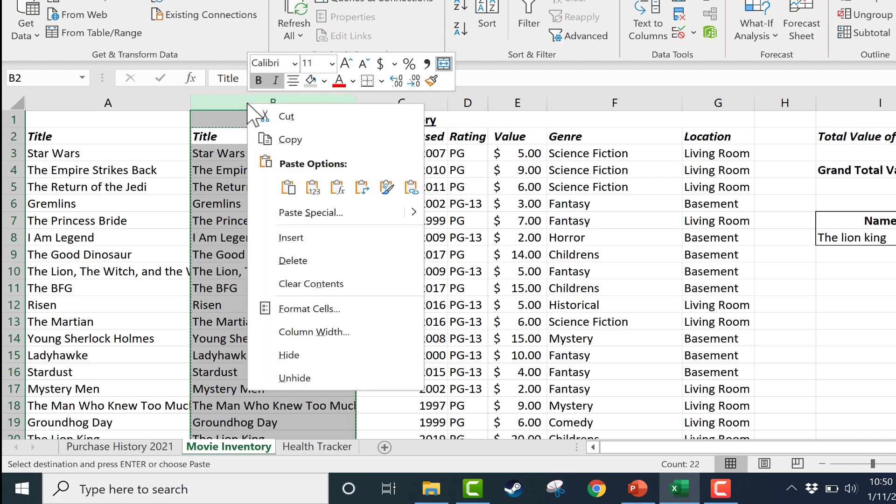
{"action": "left_click", "coordinate": [309, 261]}
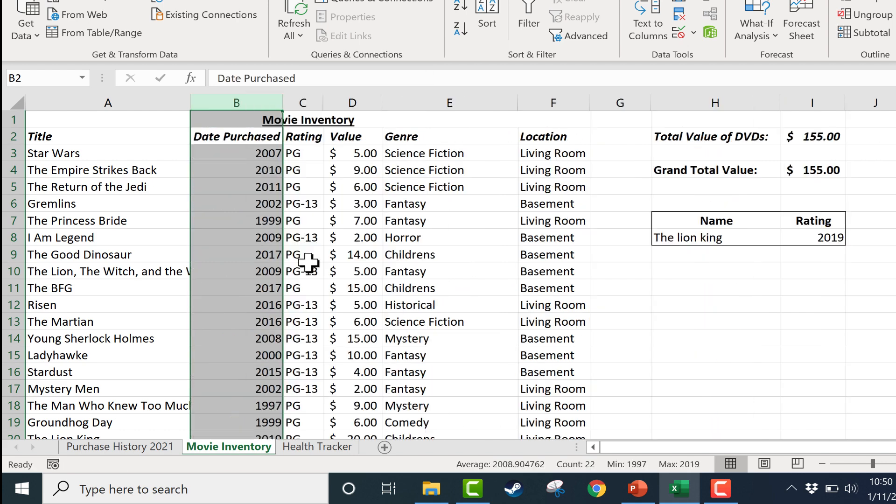
{"action": "left_click", "coordinate": [355, 265]}
Step: Open The Lion King's title in A20 to check it for a trailing space, leaving the text as is
{"action": "left_click", "coordinate": [126, 252]}
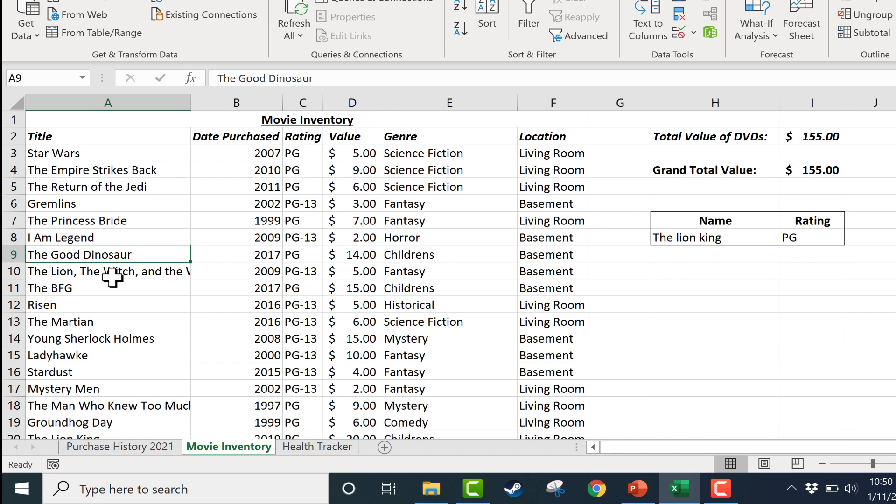
{"action": "scroll", "coordinate": [112, 278], "scroll_direction": "down", "scroll_amount": 3}
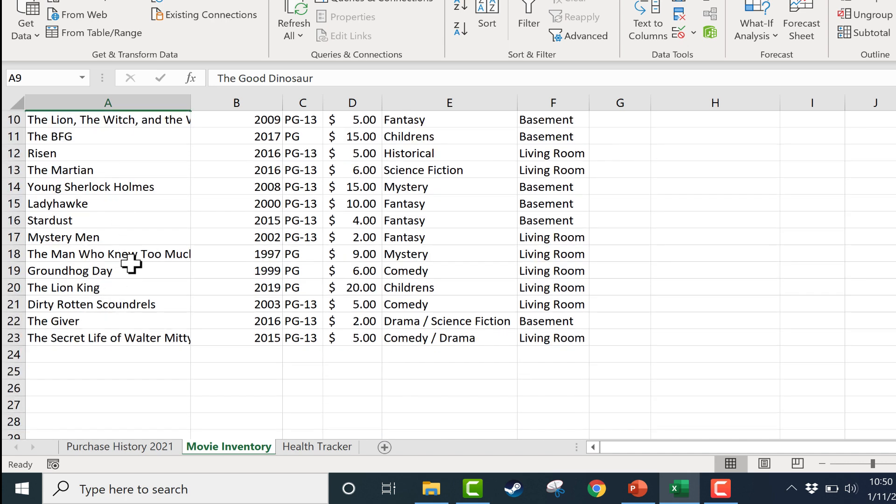
{"action": "left_click", "coordinate": [132, 271]}
{"action": "double_click", "coordinate": [132, 271]}
{"action": "double_click", "coordinate": [131, 287]}
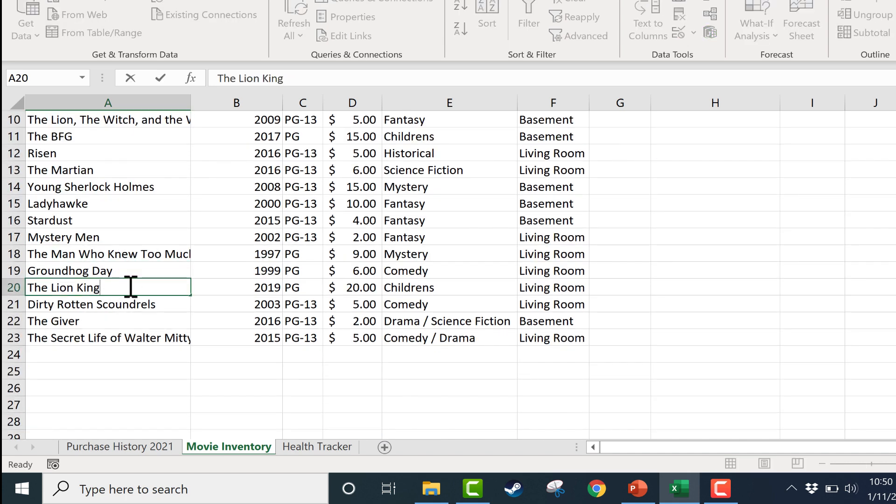
{"action": "left_click", "coordinate": [686, 254]}
Step: Re-enter the lookup name in H8 as "THe lion king" to test the rating lookup
{"action": "scroll", "coordinate": [700, 247], "scroll_direction": "up", "scroll_amount": 3}
{"action": "left_click", "coordinate": [727, 236]}
{"action": "type", "text": "THe"}
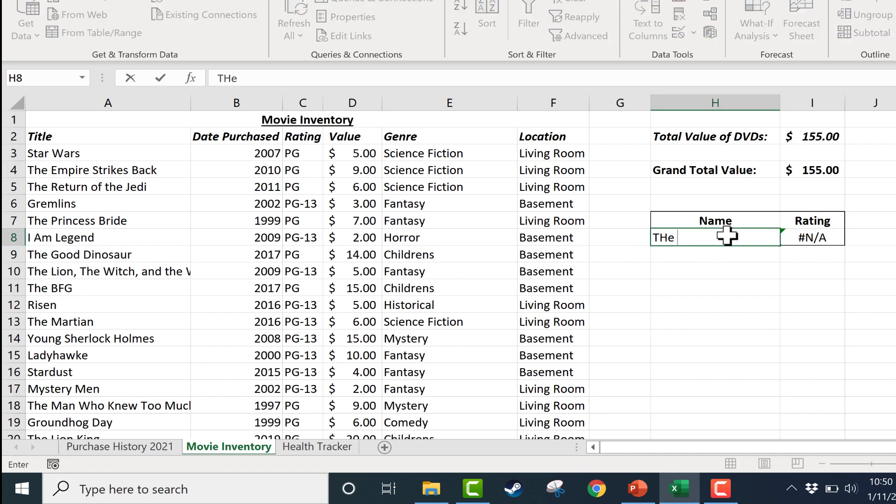
{"action": "type", "text": " lion king"}
{"action": "key", "text": "Return"}
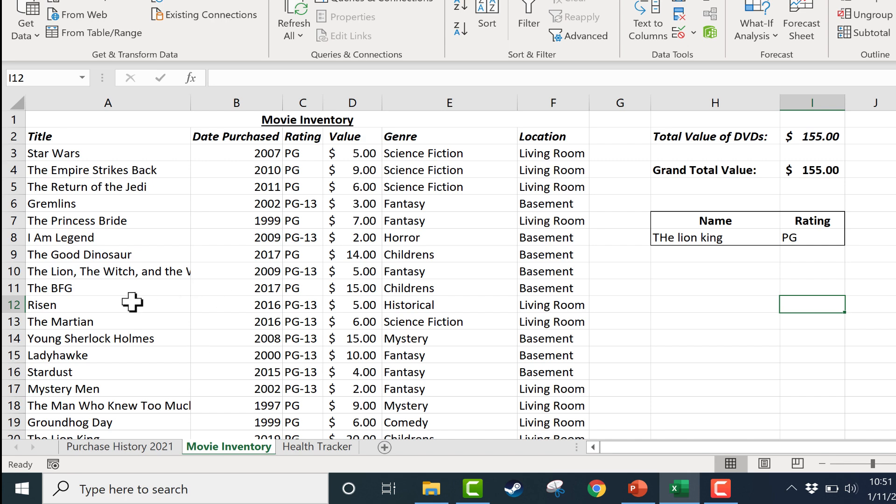
Step: Insert a blank row above Stardust, at row 16
{"action": "left_click", "coordinate": [15, 373]}
{"action": "right_click", "coordinate": [12, 373]}
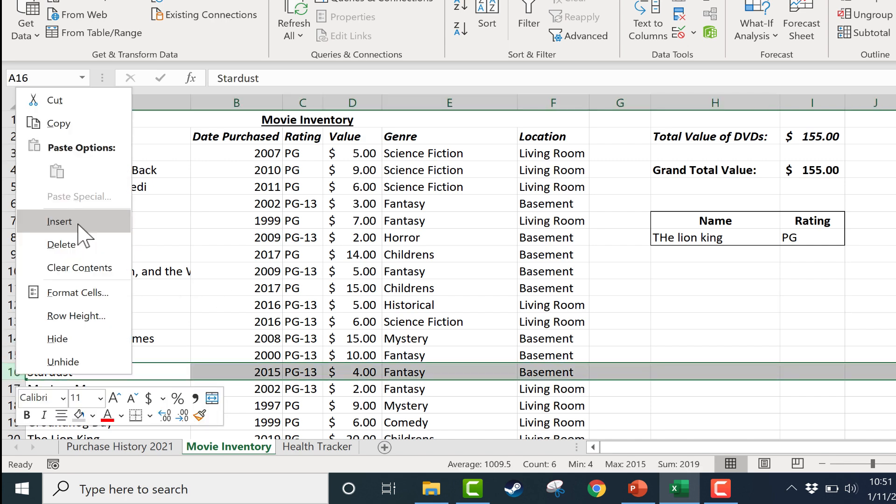
{"action": "left_click", "coordinate": [58, 221]}
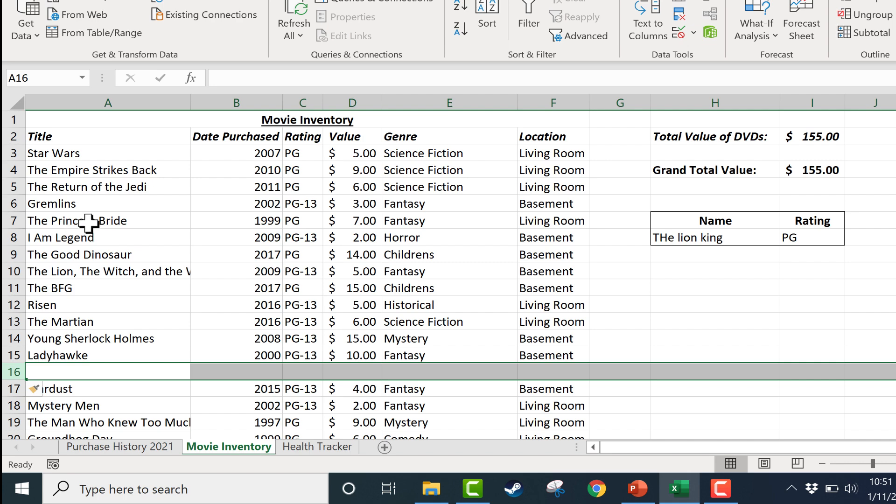
Step: Fill row 16 with the movie 42: purchased 2012, rating PG-13, value 12.00, genre Historical, location Basement
{"action": "left_click", "coordinate": [90, 372]}
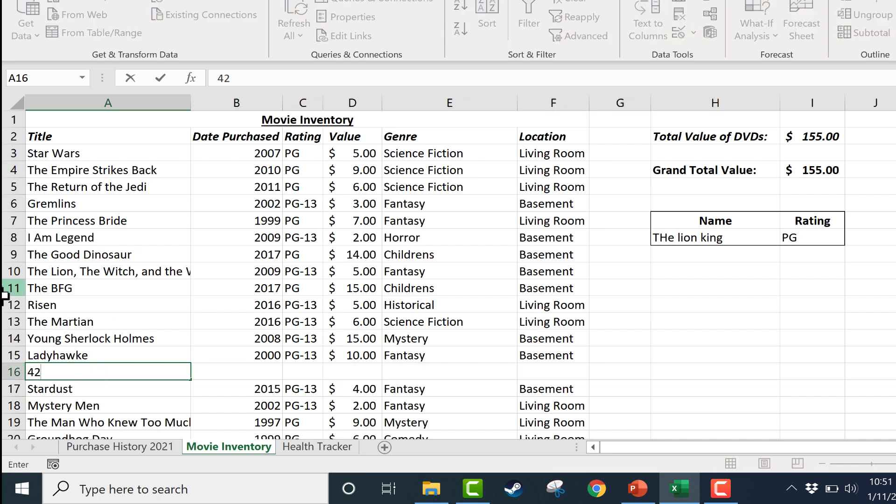
{"action": "key", "text": "Tab"}
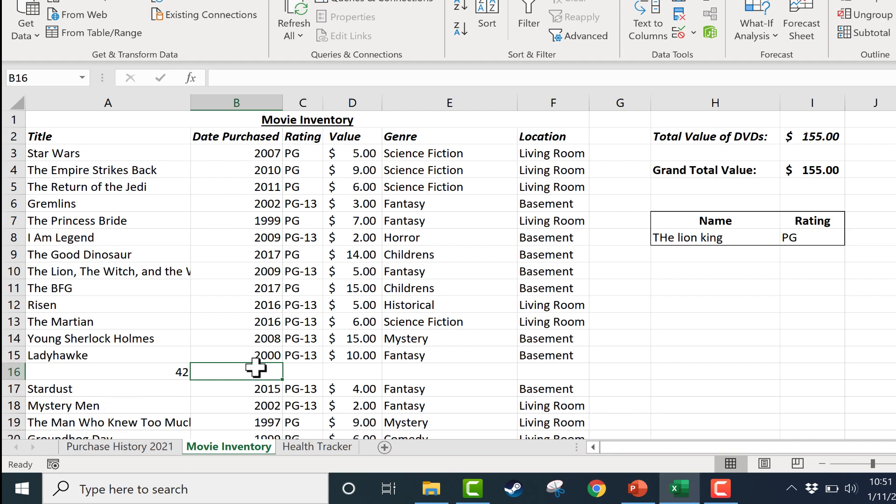
{"action": "type", "text": "2."}
{"action": "type", "text": "00"}
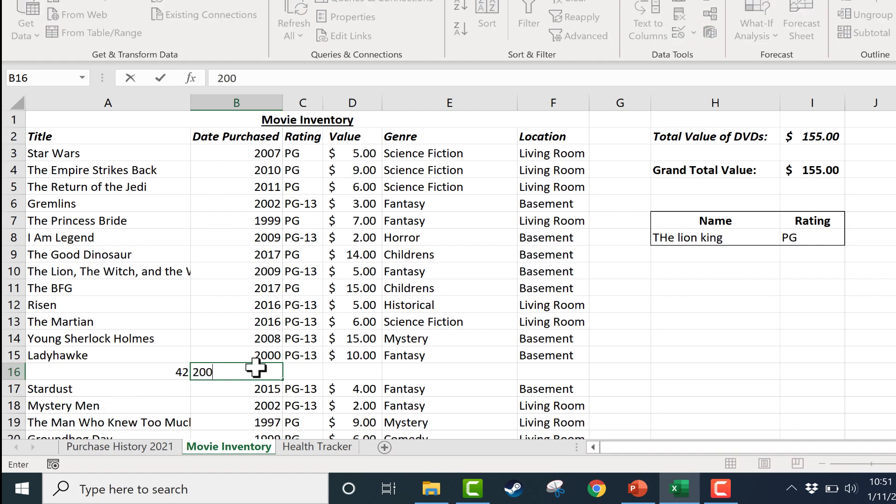
{"action": "type", "text": "12"}
{"action": "key", "text": "Tab"}
{"action": "type", "text": "PG-13"}
{"action": "key", "text": "Tab"}
{"action": "type", "text": "12"}
{"action": "key", "text": "Tab"}
{"action": "type", "text": "Spor"}
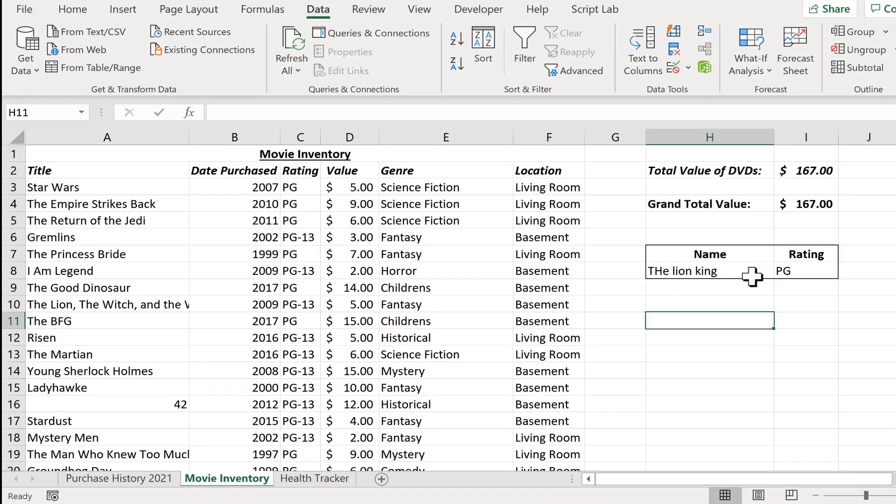
Step: Replace the lookup name in H8 with 42 to test the rating lookup on a numeric title
{"action": "left_click", "coordinate": [733, 271]}
{"action": "type", "text": "42"}
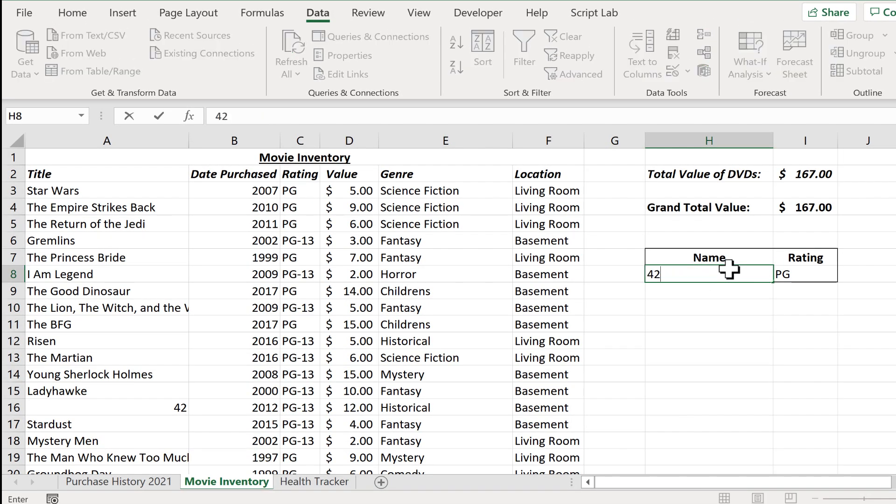
{"action": "key", "text": "Return"}
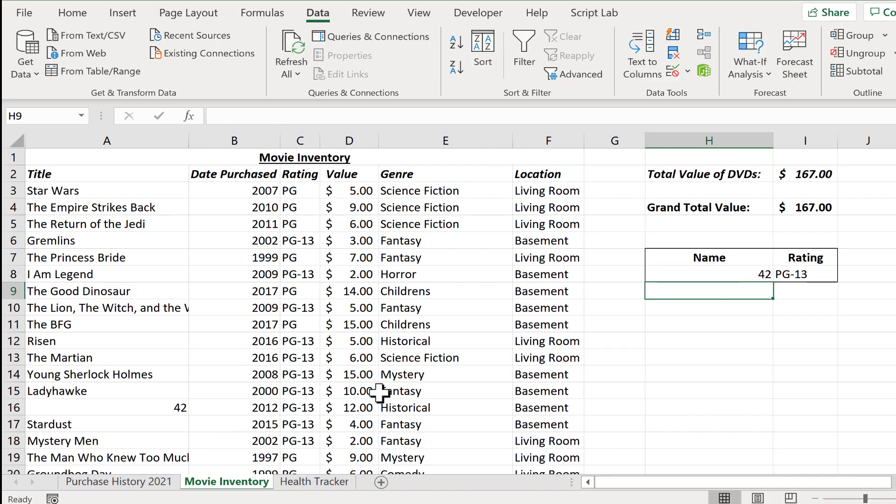
Step: Format the title 42 in A16 as Text and check the number format of the lookup name in H8
{"action": "left_click", "coordinate": [174, 410]}
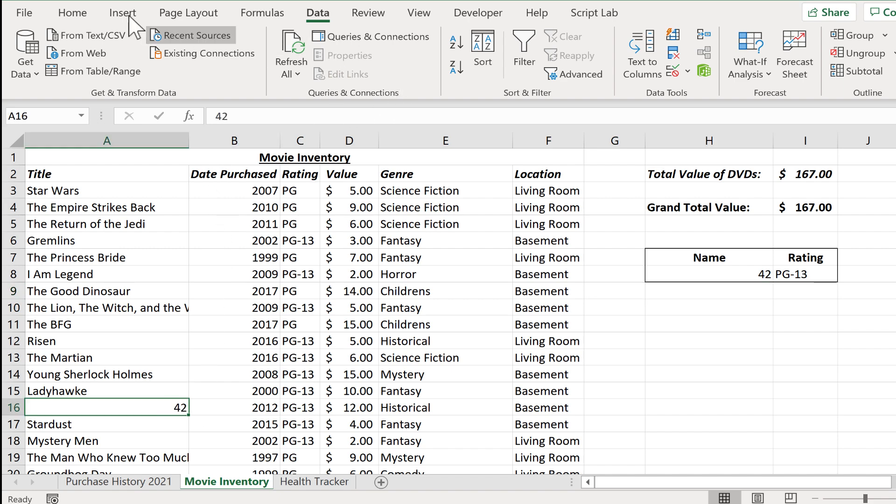
{"action": "left_click", "coordinate": [71, 13]}
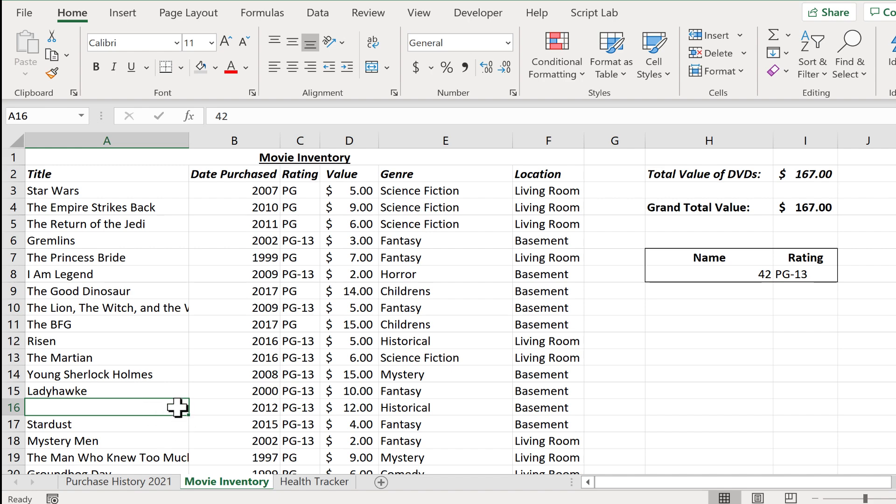
{"action": "left_click", "coordinate": [508, 43]}
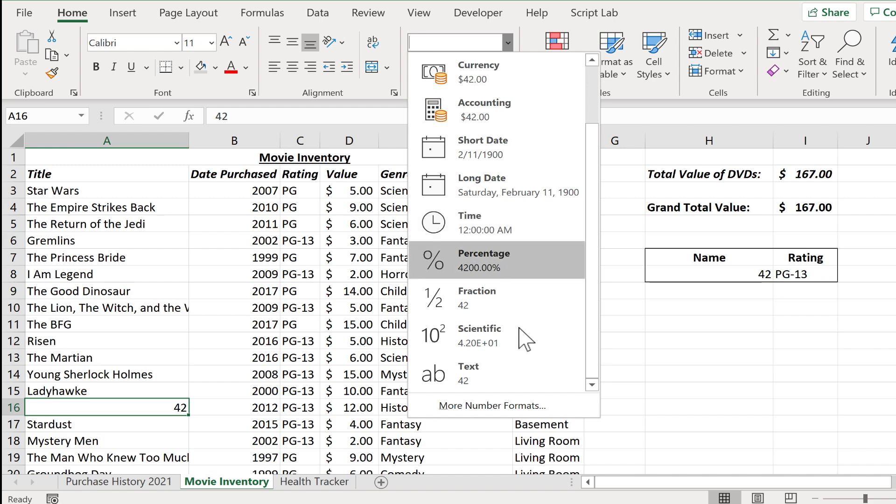
{"action": "left_click", "coordinate": [516, 379]}
{"action": "left_click", "coordinate": [136, 440]}
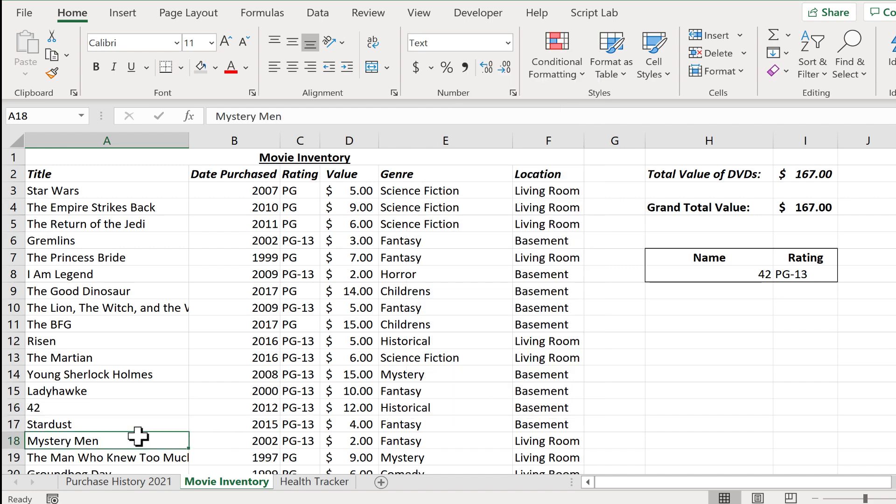
{"action": "left_click", "coordinate": [73, 408]}
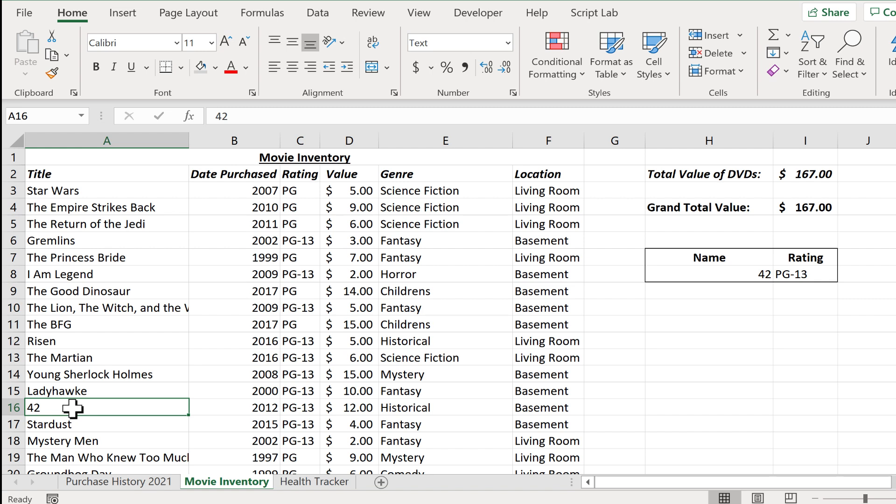
{"action": "left_click", "coordinate": [755, 277]}
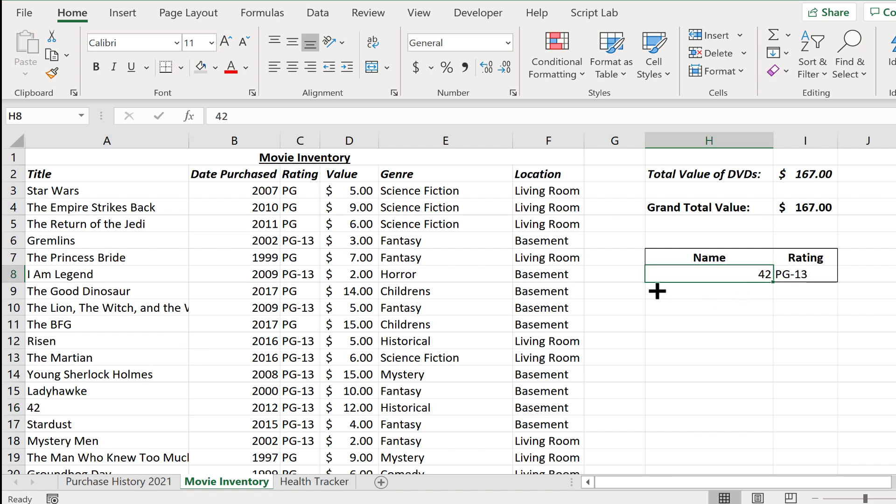
Step: Apply the Text number format to the entire Title column A
{"action": "left_click", "coordinate": [110, 410]}
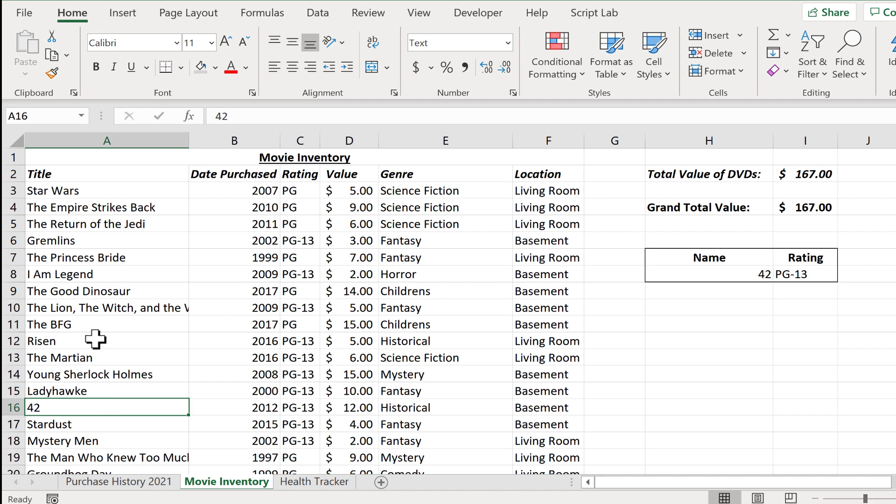
{"action": "left_click", "coordinate": [123, 137]}
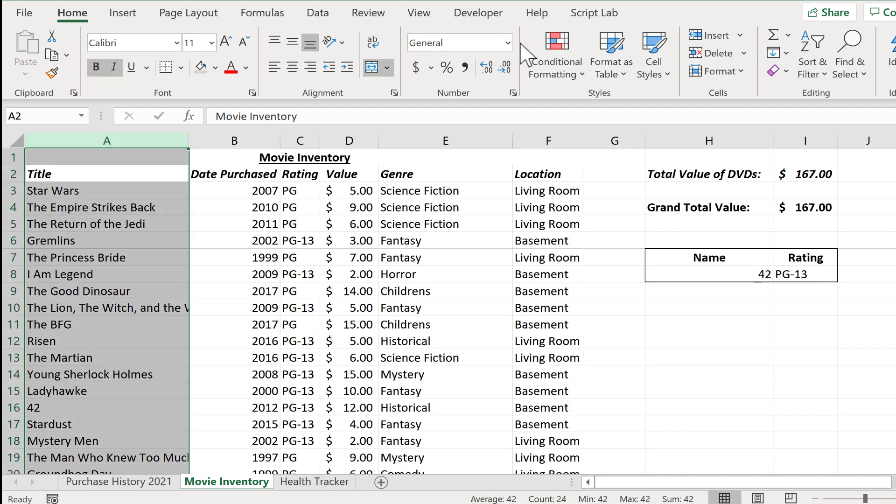
{"action": "left_click", "coordinate": [508, 43]}
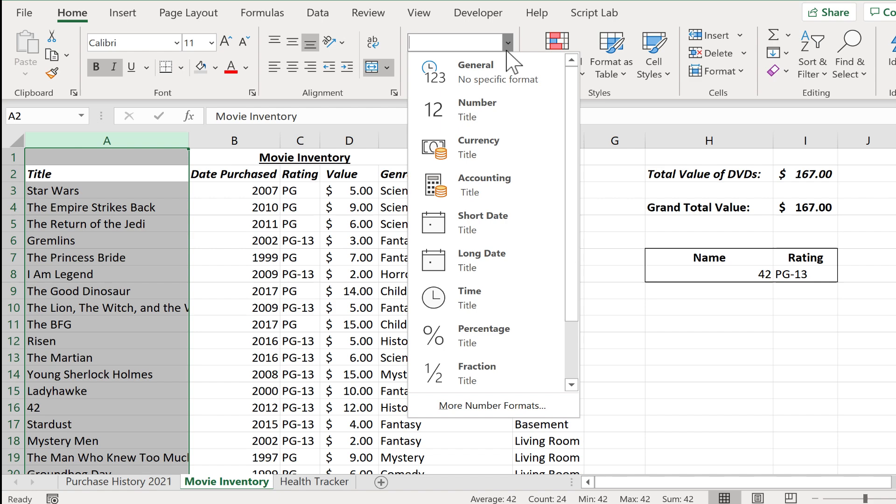
{"action": "scroll", "coordinate": [487, 369], "scroll_direction": "down", "scroll_amount": 2}
{"action": "left_click", "coordinate": [489, 373]}
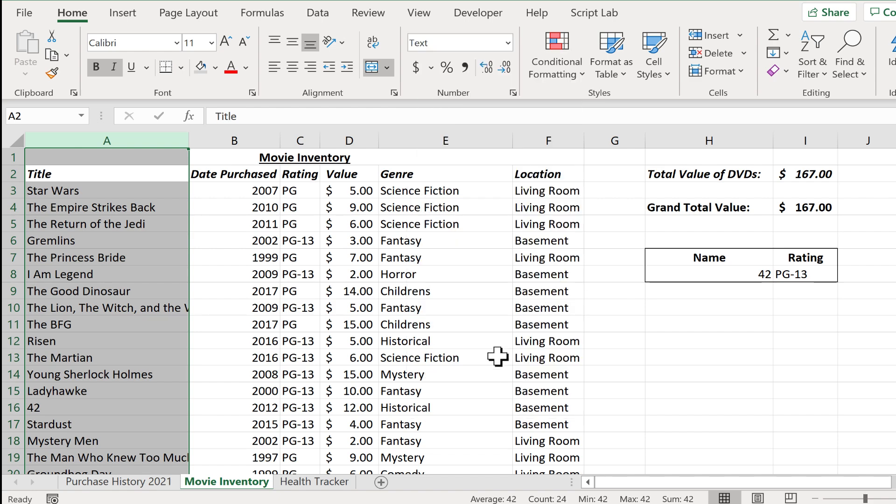
{"action": "left_click", "coordinate": [766, 337]}
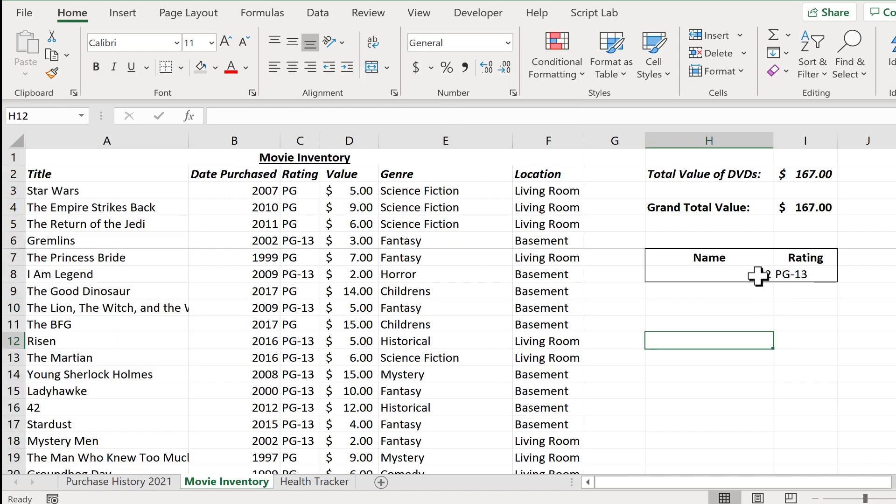
Step: Compare the 42 entries in A16 and H8, and revisit the IFERROR formula in F3 of Purchase History 2021
{"action": "left_click", "coordinate": [77, 407]}
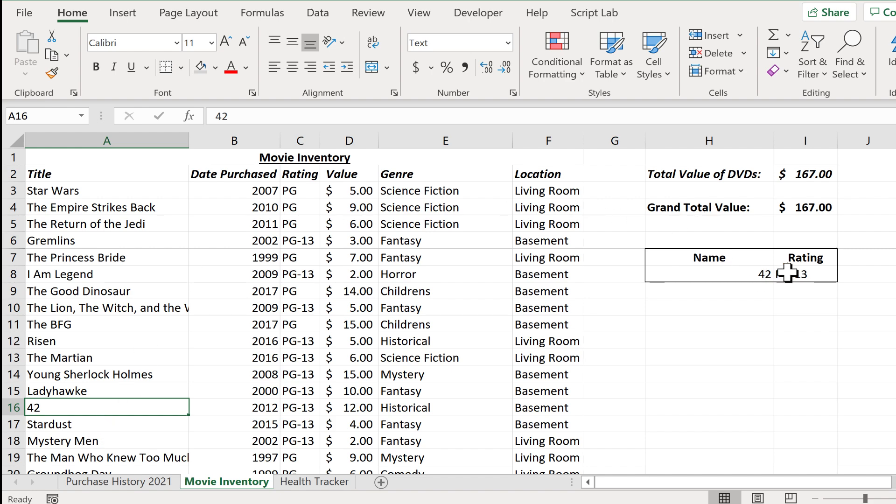
{"action": "left_click", "coordinate": [753, 275]}
{"action": "left_click", "coordinate": [805, 306]}
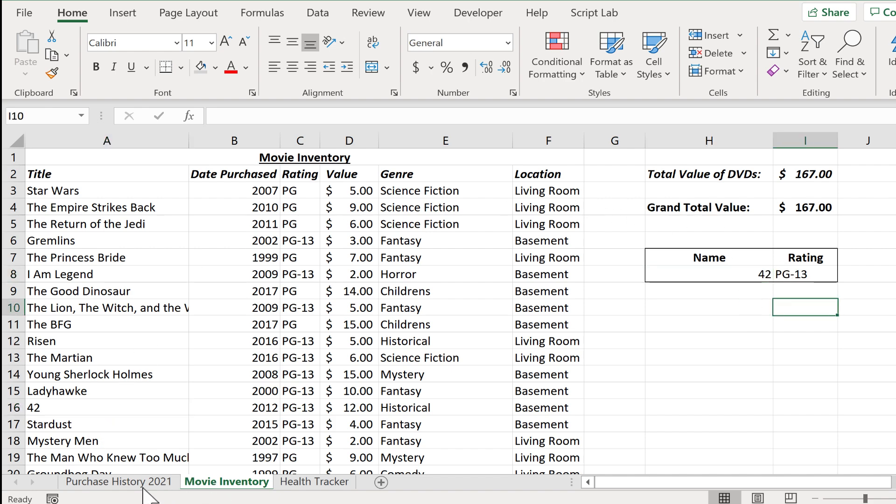
{"action": "left_click", "coordinate": [112, 484]}
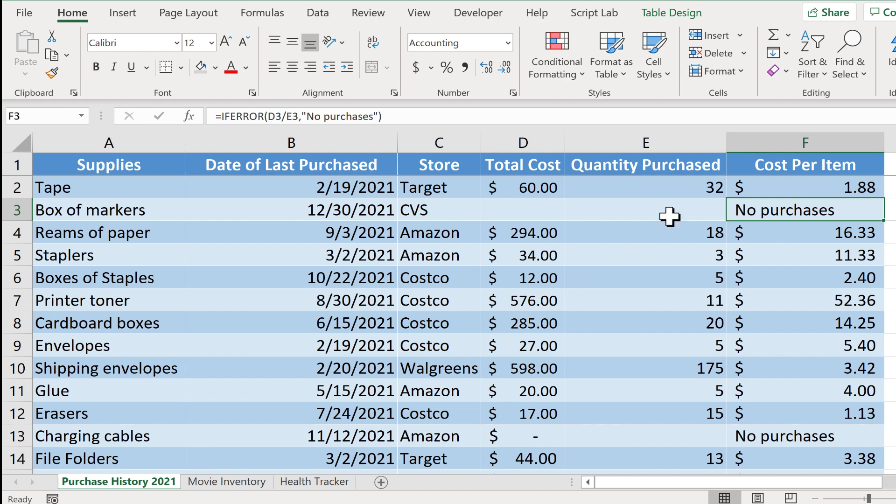
{"action": "left_click", "coordinate": [236, 481]}
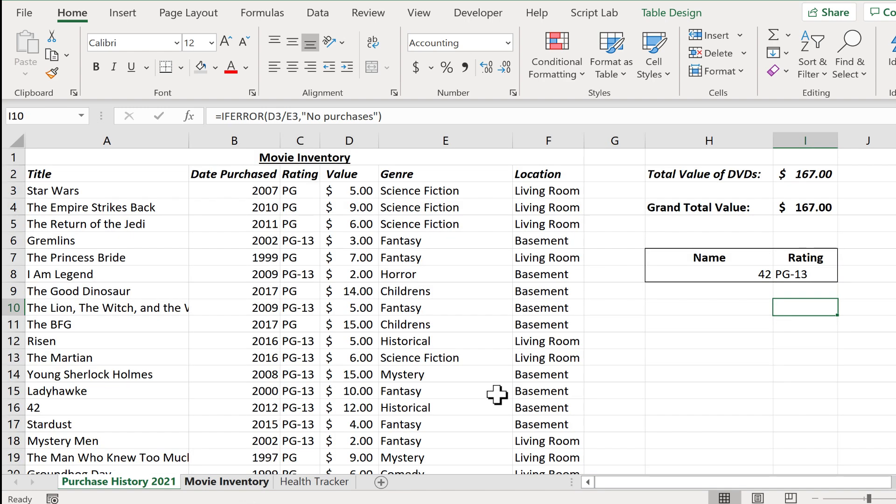
Step: Enter Starman as the lookup name in H8 to test a title missing from the inventory
{"action": "left_click", "coordinate": [765, 275]}
{"action": "type", "text": "Starman"}
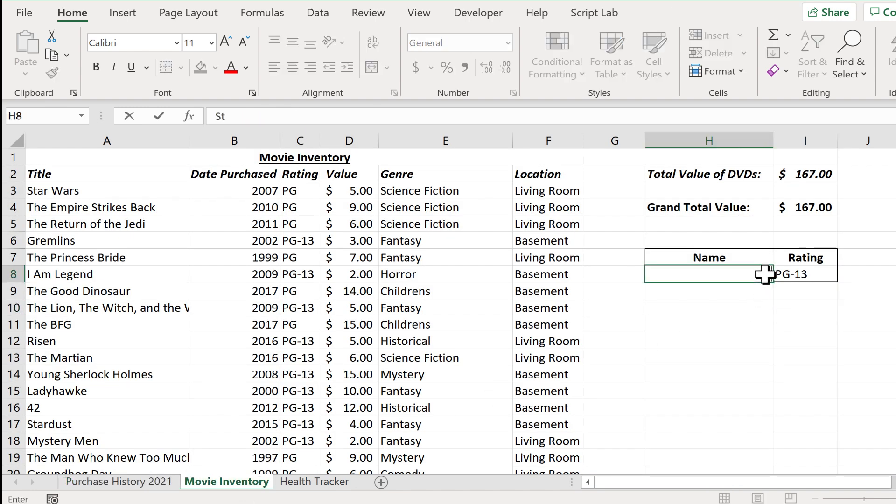
{"action": "key", "text": "Return"}
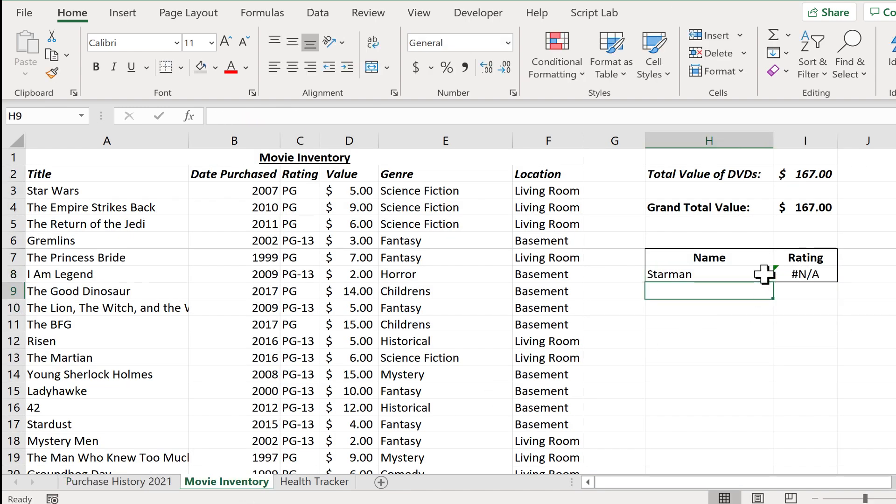
Step: Wrap the VLOOKUP in I8 in IFERROR with the fallback text "Not in inventory": =IFERROR(VLOOKUP(H8,A3:F24,3,FALSE), "Not in inventory")
{"action": "left_click", "coordinate": [817, 276]}
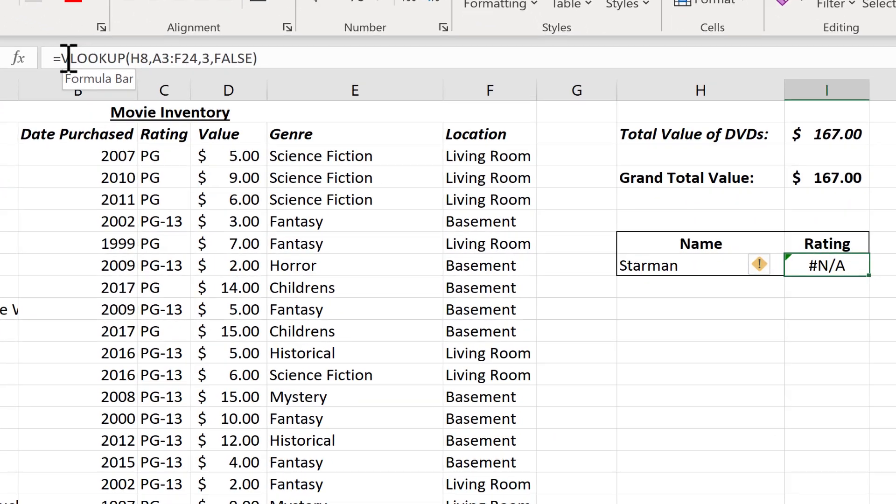
{"action": "left_click", "coordinate": [115, 74]}
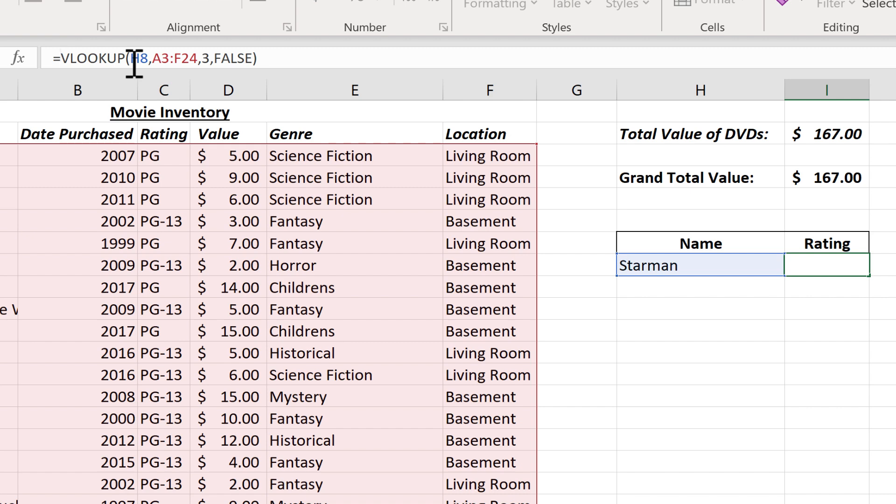
{"action": "type", "text": "iferror("}
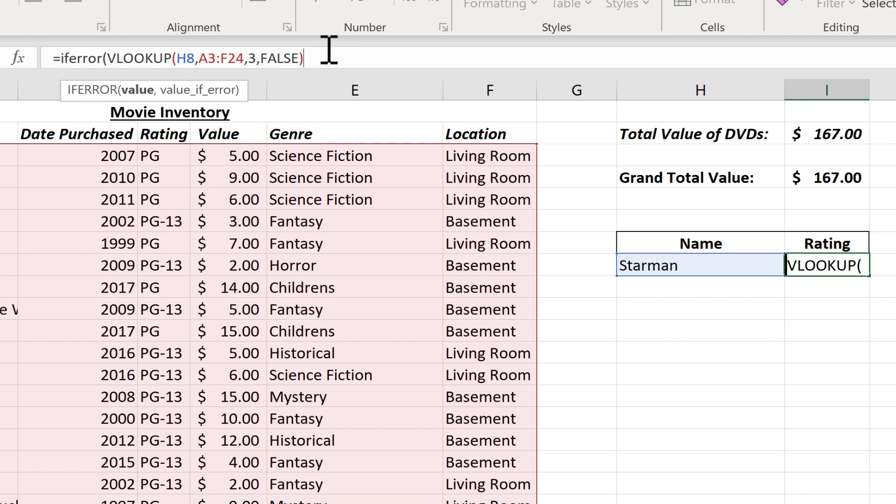
{"action": "type", "text": ","}
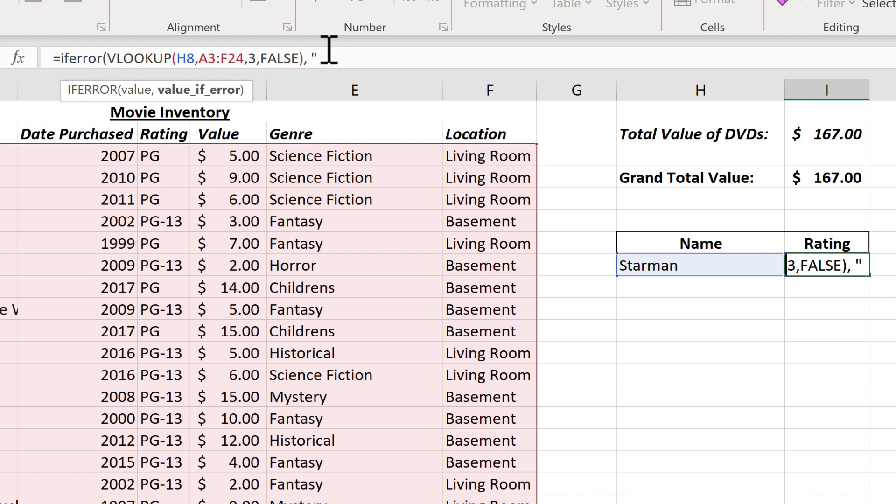
{"action": "type", "text": "Not"}
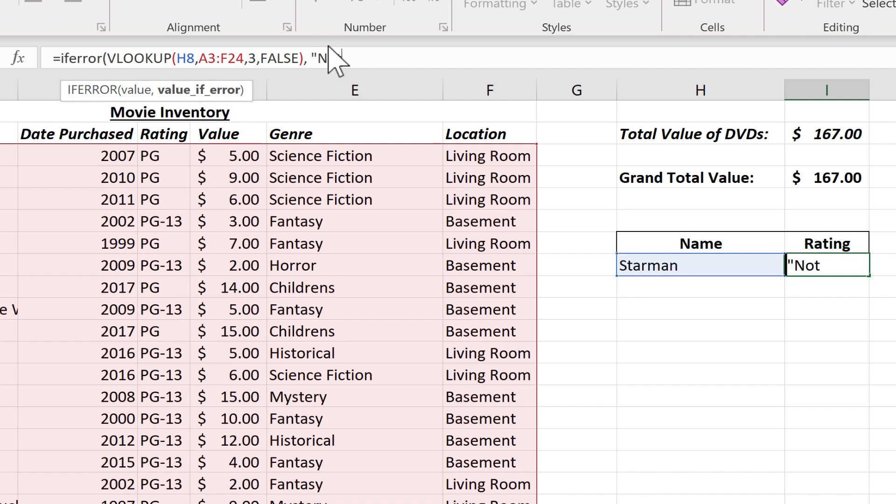
{"action": "type", "text": " in inventory\""}
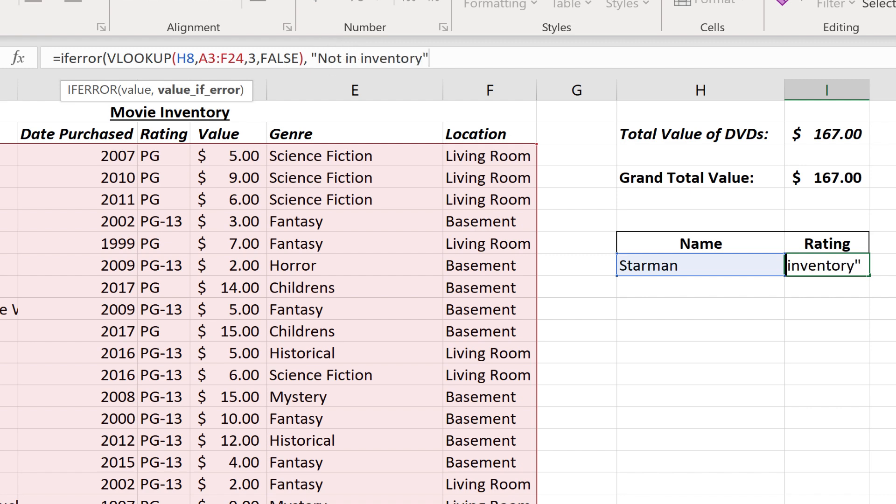
{"action": "type", "text": ")"}
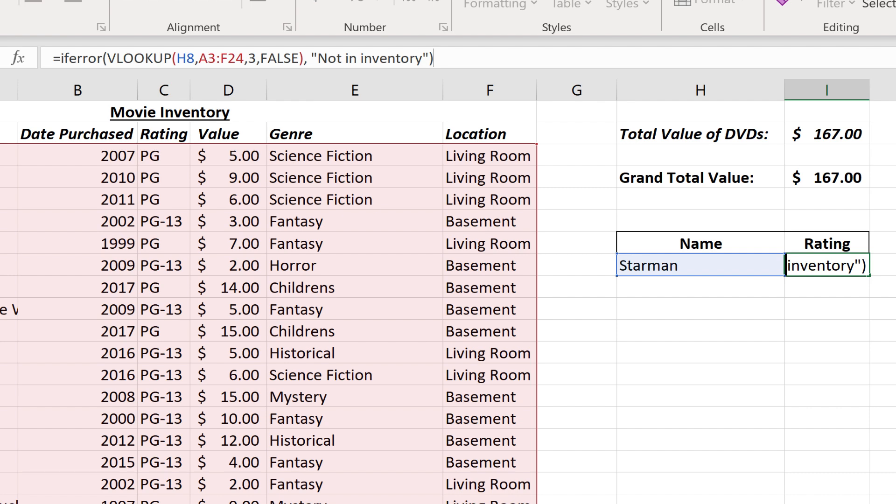
{"action": "key", "text": "Return"}
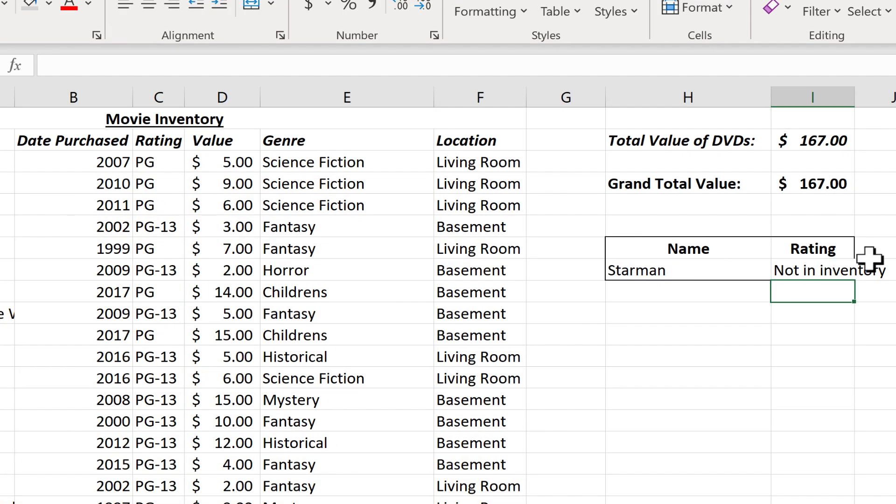
Step: Change the lookup name in H8 to "star trek" to test the IFERROR fallback with another unlisted title
{"action": "left_click", "coordinate": [685, 275]}
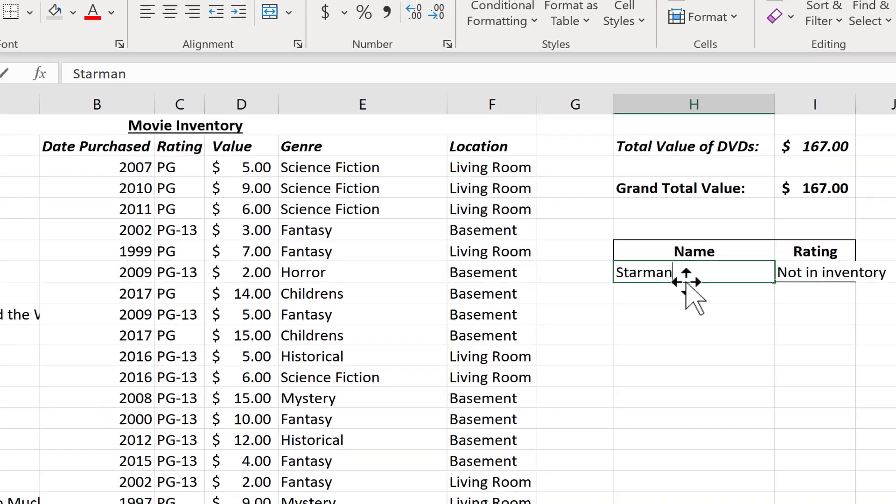
{"action": "type", "text": "star trek"}
{"action": "key", "text": "Return"}
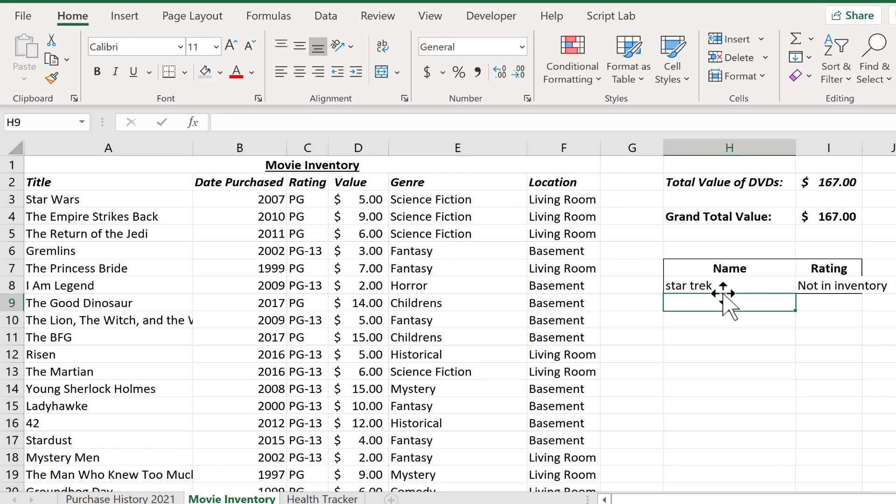
Step: Set the lookup name in H8 to "the bfg" and review the IFERROR formula in I8, keeping it as is
{"action": "left_click", "coordinate": [702, 283]}
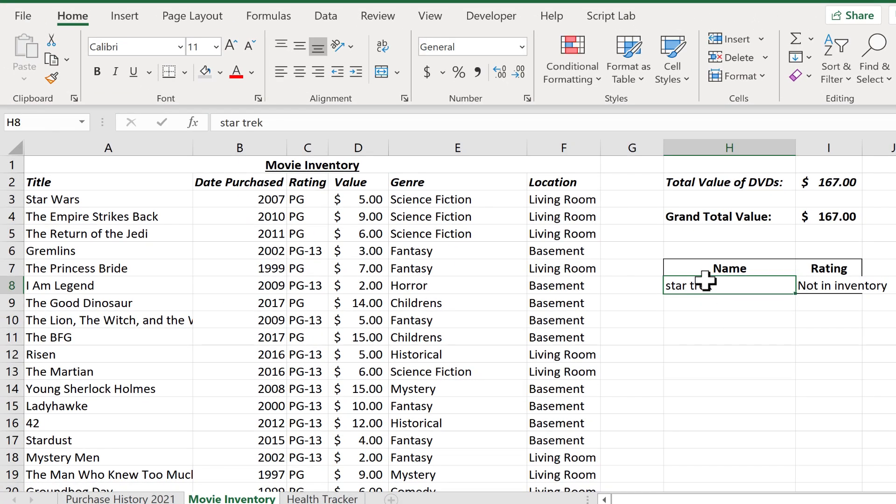
{"action": "type", "text": "the bef"}
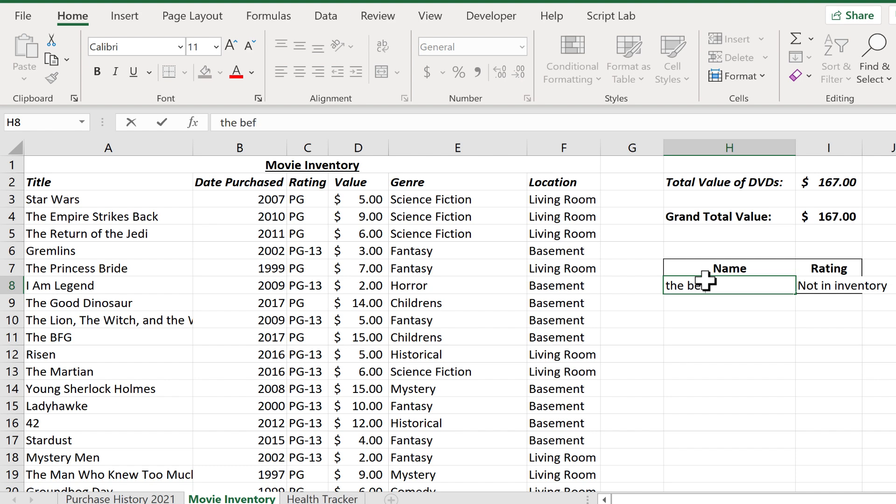
{"action": "key", "text": "BackSpace"}
{"action": "key", "text": "BackSpace"}
{"action": "type", "text": "fg"}
{"action": "key", "text": "Return"}
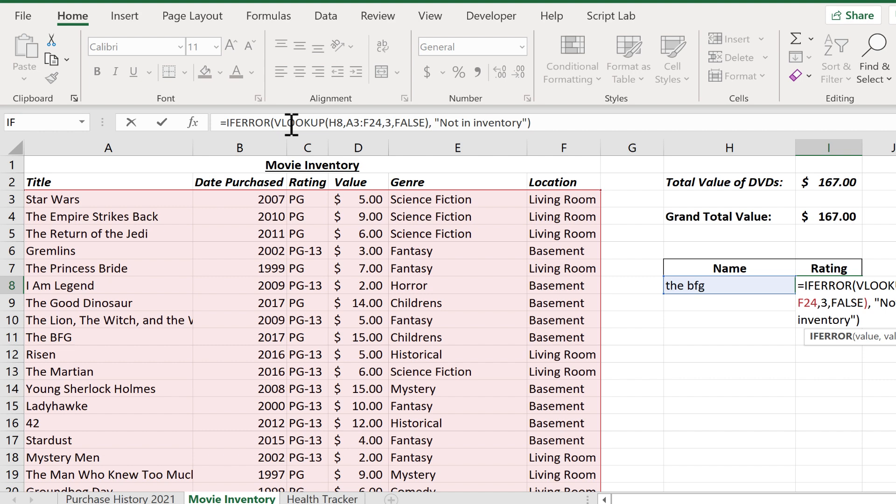
{"action": "key", "text": "ctrl+Return"}
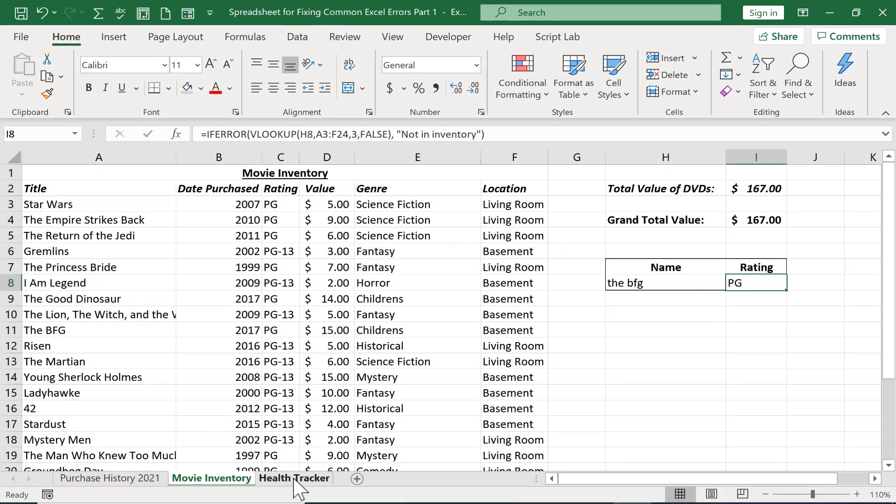
Step: Open the Health Tracker sheet and inspect the name, age and height cells B2, B3 and B4, including their defined names
{"action": "left_click", "coordinate": [296, 479]}
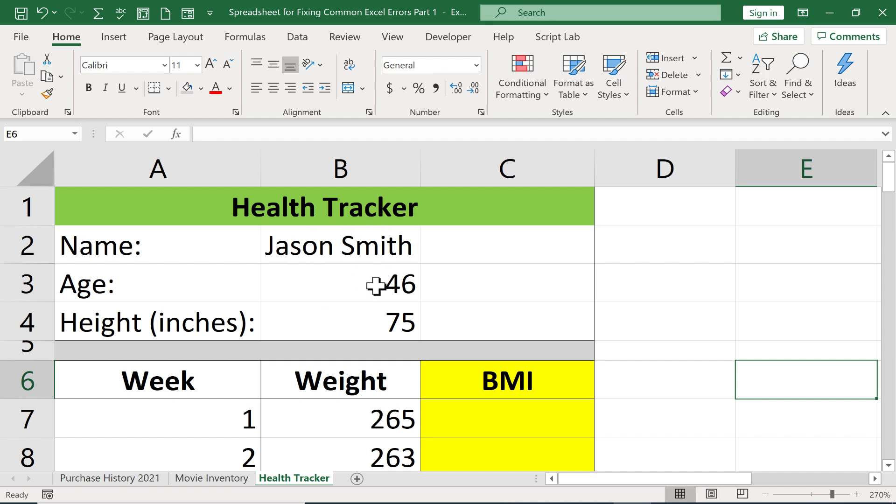
{"action": "left_click", "coordinate": [350, 244]}
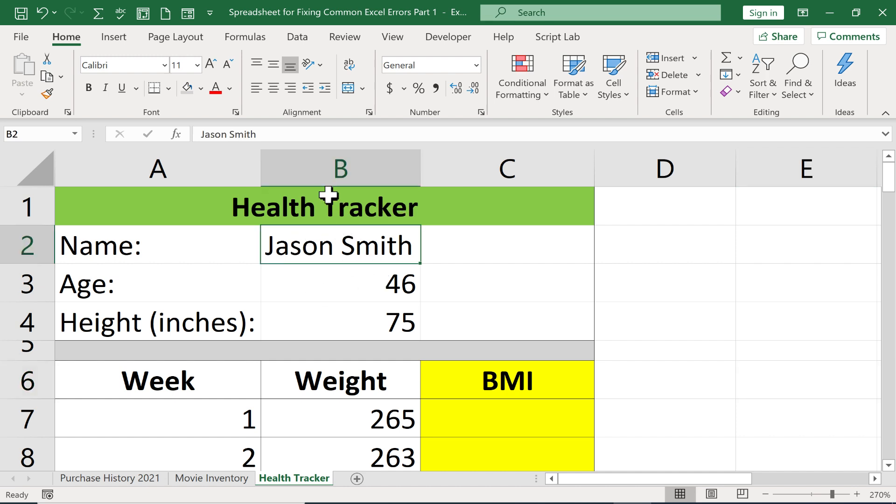
{"action": "left_click", "coordinate": [387, 290]}
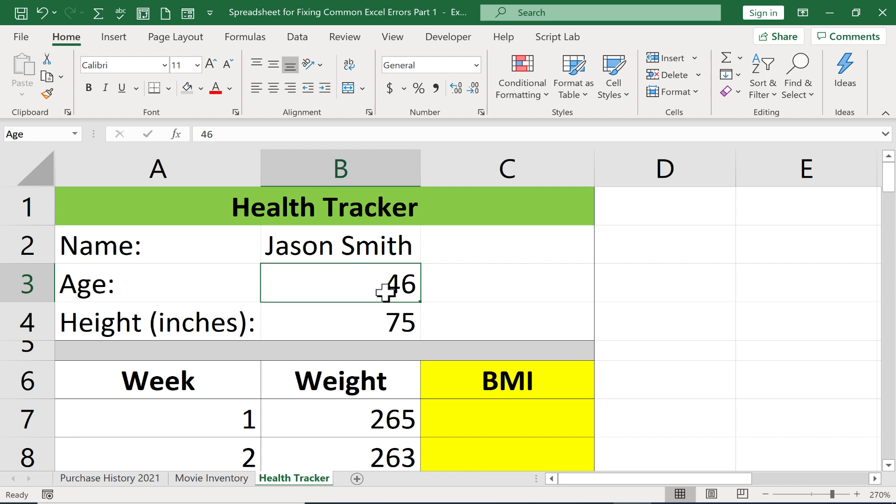
{"action": "left_click", "coordinate": [394, 335]}
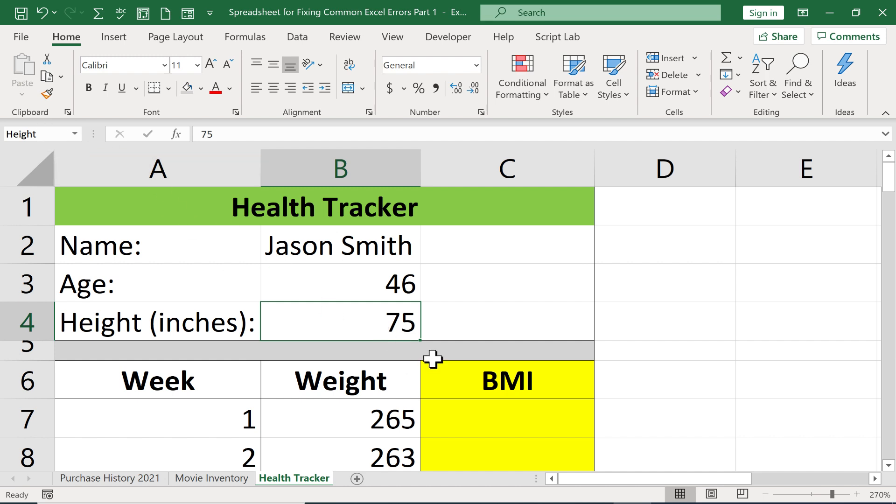
{"action": "scroll", "coordinate": [470, 334], "scroll_direction": "down", "scroll_amount": 1}
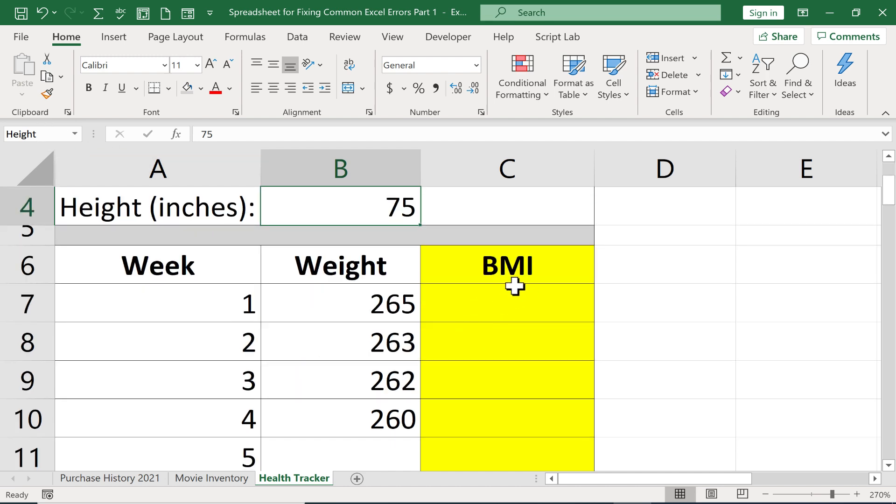
{"action": "scroll", "coordinate": [509, 328], "scroll_direction": "up", "scroll_amount": 1}
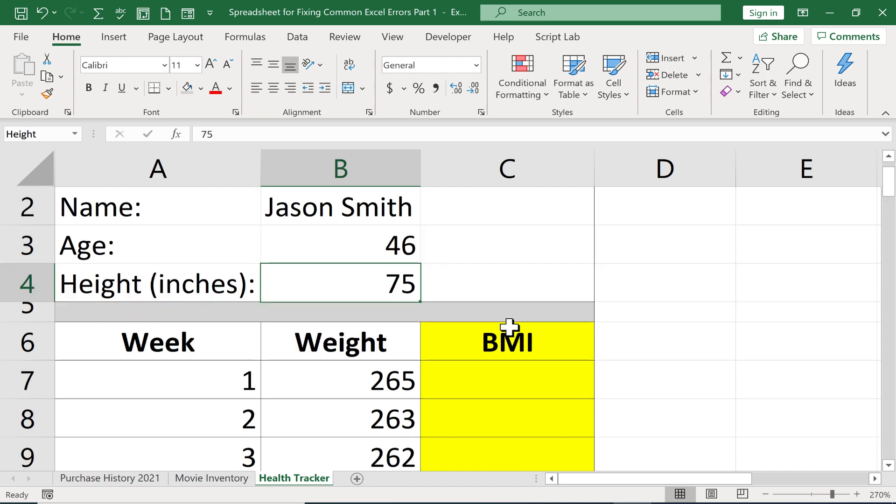
Step: Enter the BMI formula in C7 with the height name deliberately misspelled: =b7*703/hight^2
{"action": "left_click", "coordinate": [492, 415]}
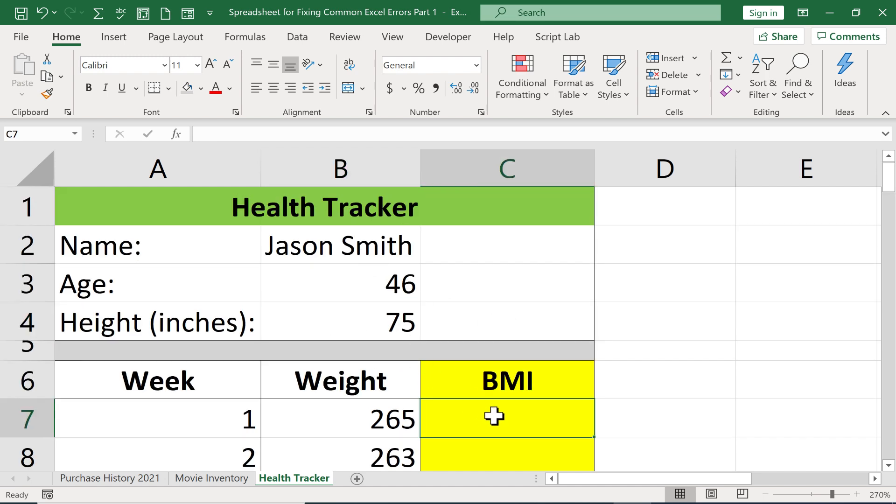
{"action": "type", "text": "="}
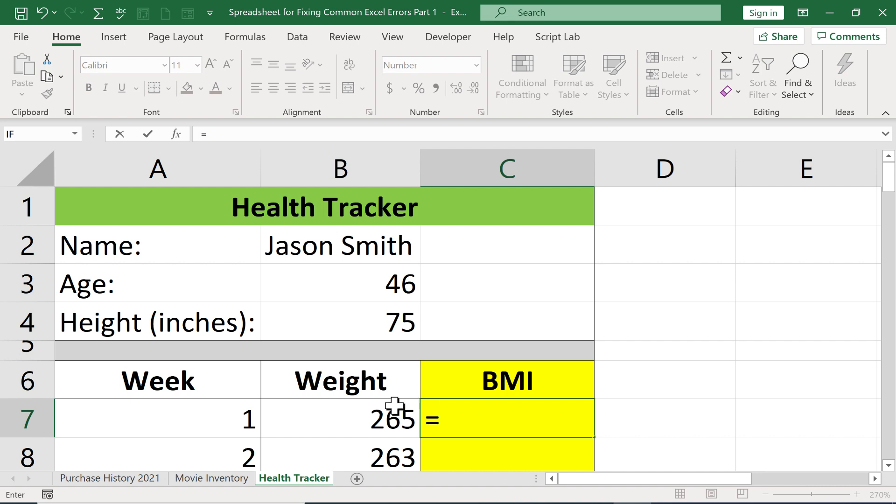
{"action": "type", "text": "b"}
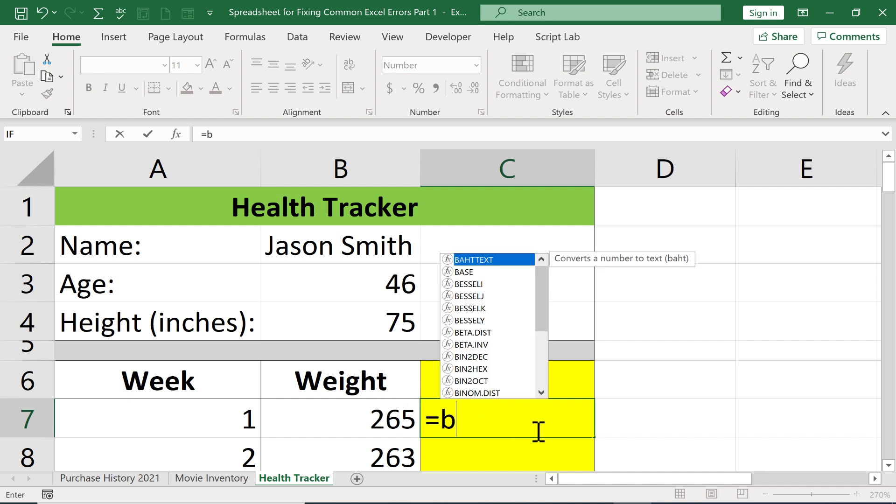
{"action": "type", "text": "7*703"}
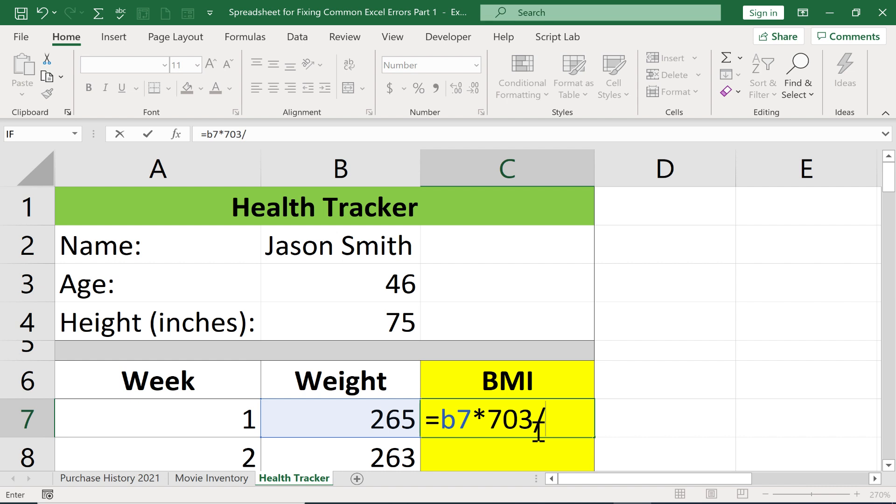
{"action": "type", "text": "/height"}
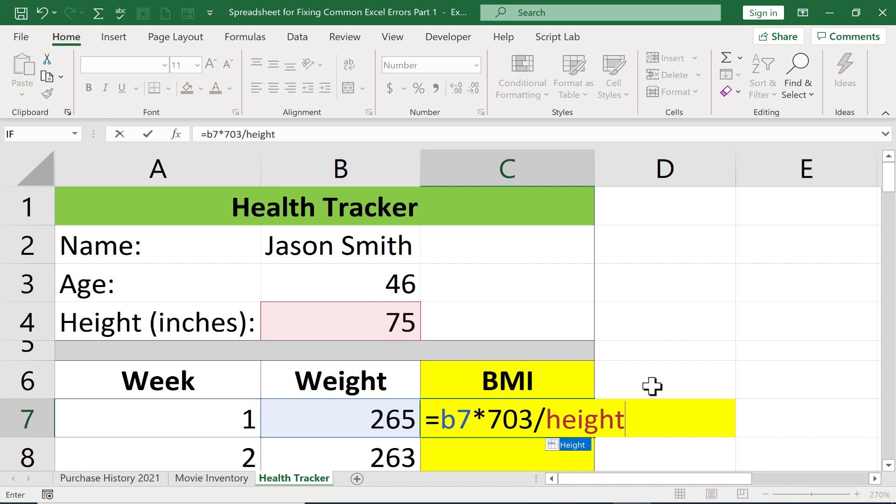
{"action": "key", "text": "BackSpace"}
{"action": "key", "text": "BackSpace"}
{"action": "key", "text": "BackSpace"}
{"action": "key", "text": "BackSpace"}
{"action": "key", "text": "BackSpace"}
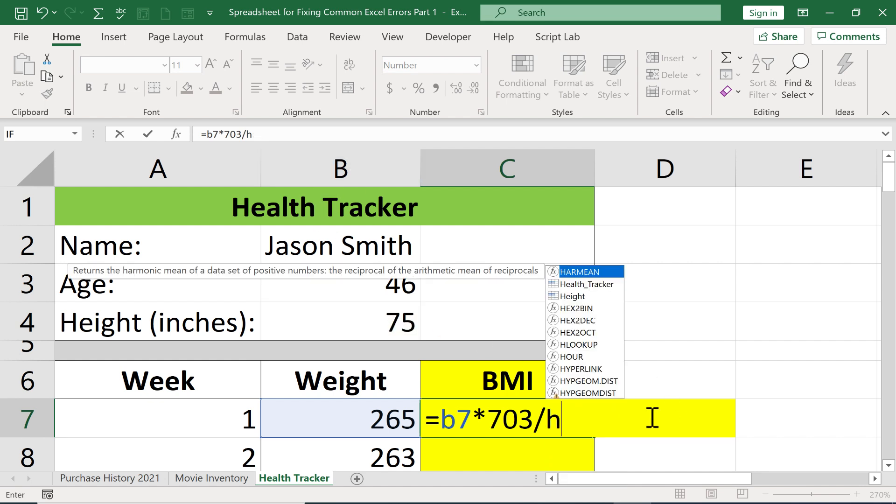
{"action": "type", "text": "ight"}
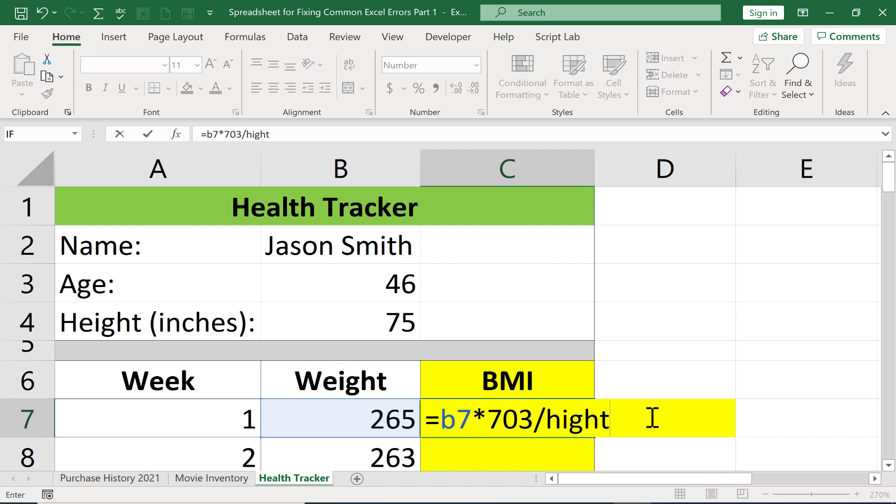
{"action": "type", "text": "^2"}
{"action": "key", "text": "Return"}
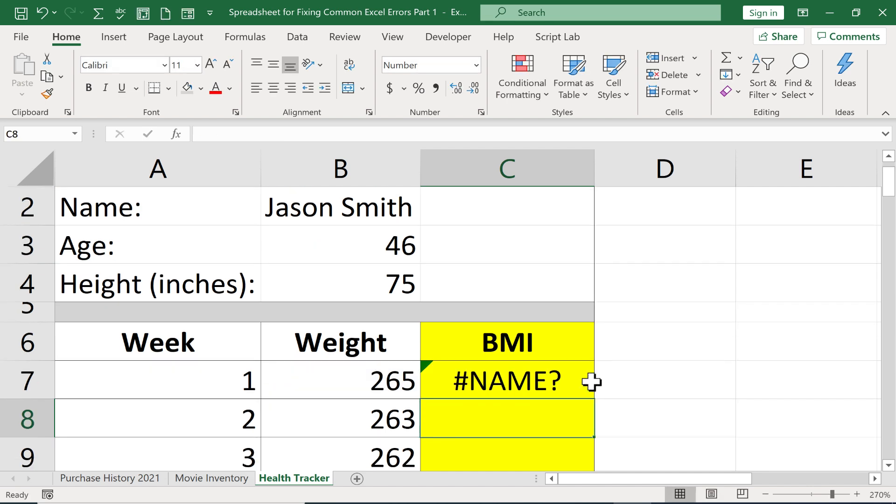
Step: Compare the name used in the C7 BMI formula with the defined name of height cell B4, leaving the formula as is
{"action": "double_click", "coordinate": [540, 384]}
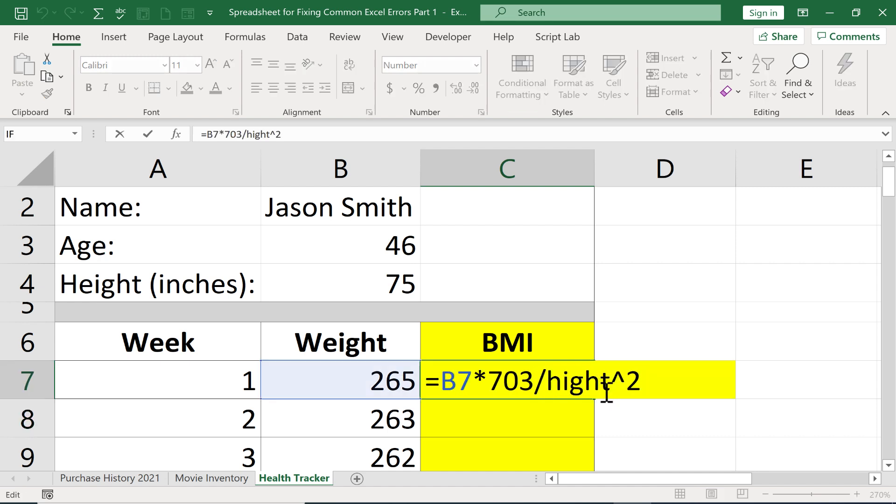
{"action": "left_click", "coordinate": [387, 283]}
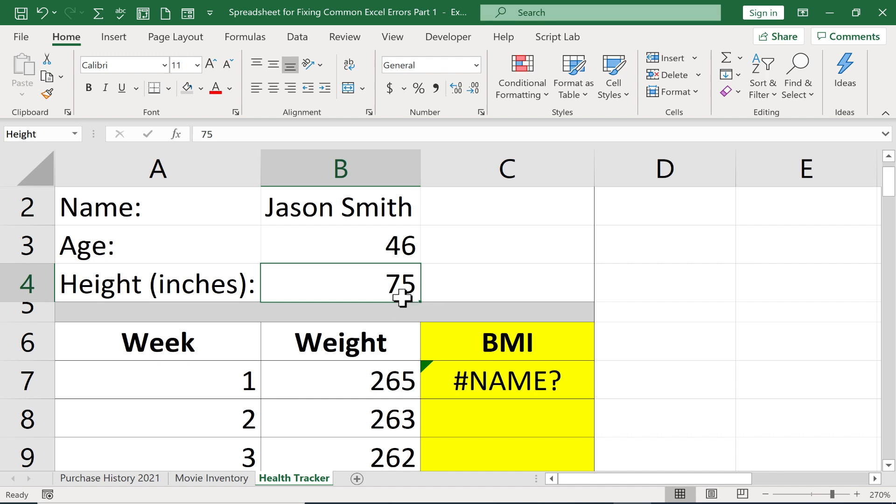
{"action": "left_click", "coordinate": [545, 384]}
{"action": "double_click", "coordinate": [545, 384]}
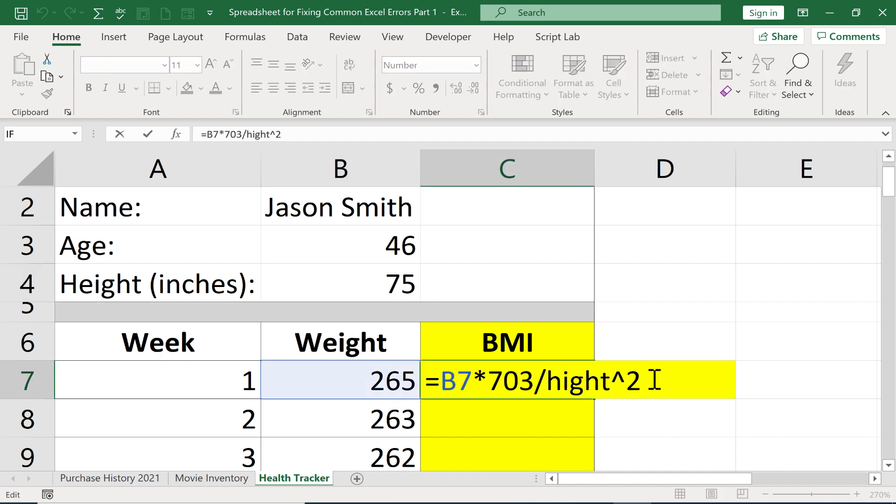
{"action": "key", "text": "Return"}
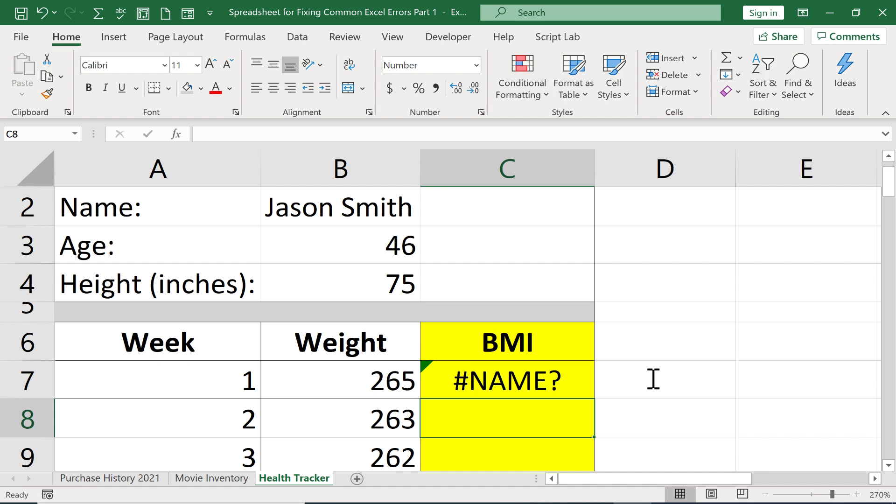
Step: Correct the misspelled name in C7 so the formula reads =B7*703/height^2, and check the list of defined names
{"action": "double_click", "coordinate": [533, 380]}
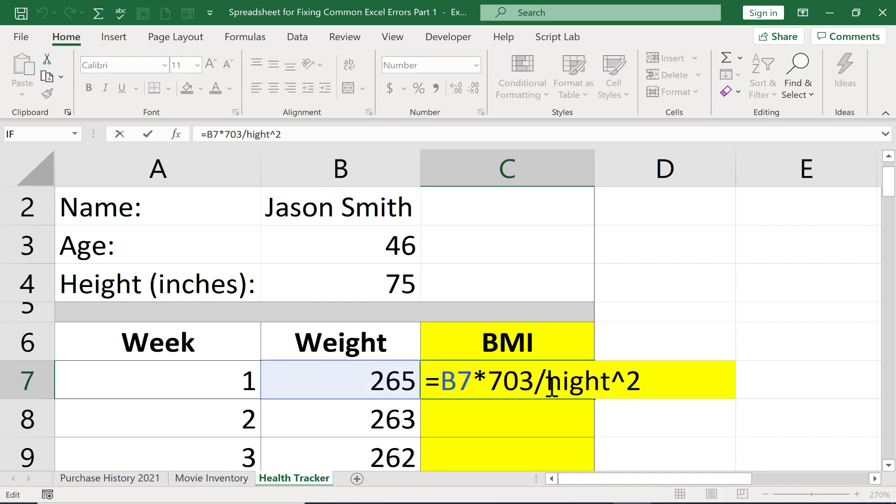
{"action": "left_click", "coordinate": [567, 382]}
{"action": "type", "text": "e"}
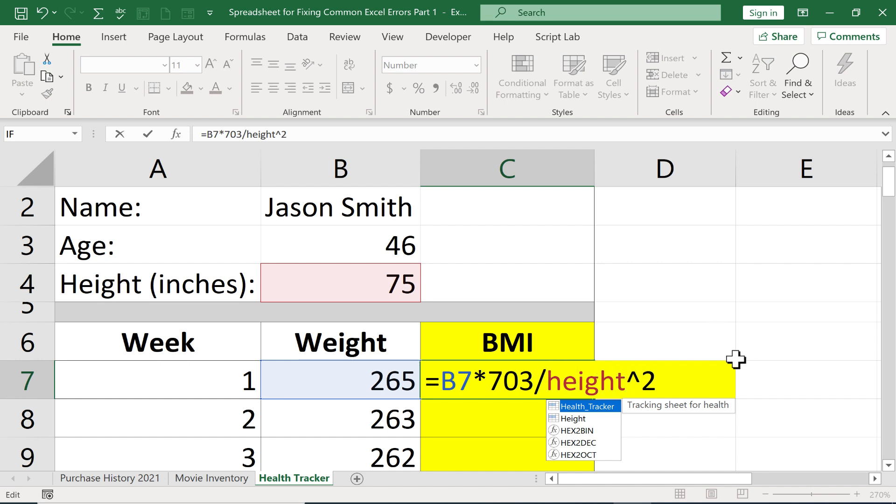
{"action": "key", "text": "Return"}
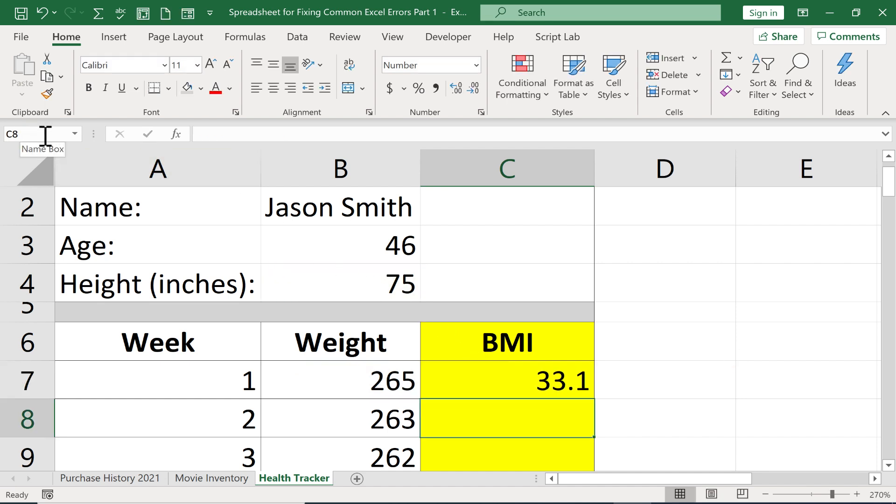
{"action": "left_click", "coordinate": [75, 134]}
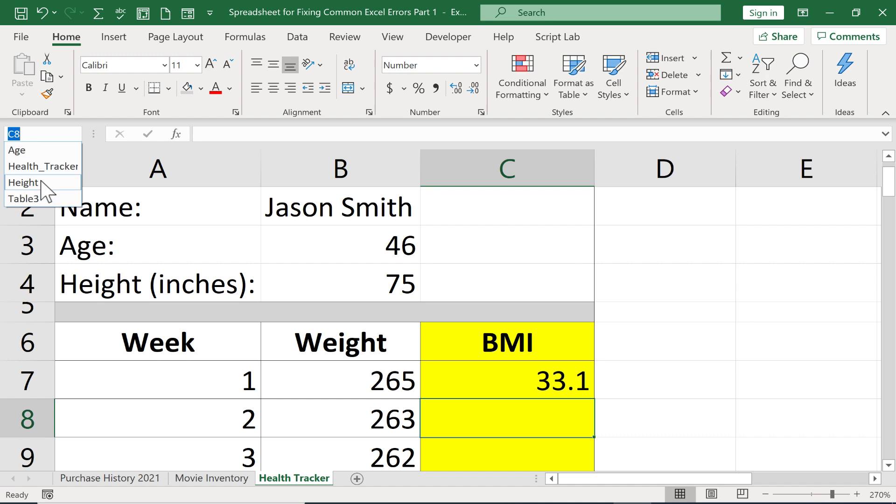
{"action": "left_click", "coordinate": [566, 388]}
Step: Enter a total of the weight column in B60, below the last week: =SUM(B1:B59)
{"action": "scroll", "coordinate": [560, 387], "scroll_direction": "down", "scroll_amount": 3}
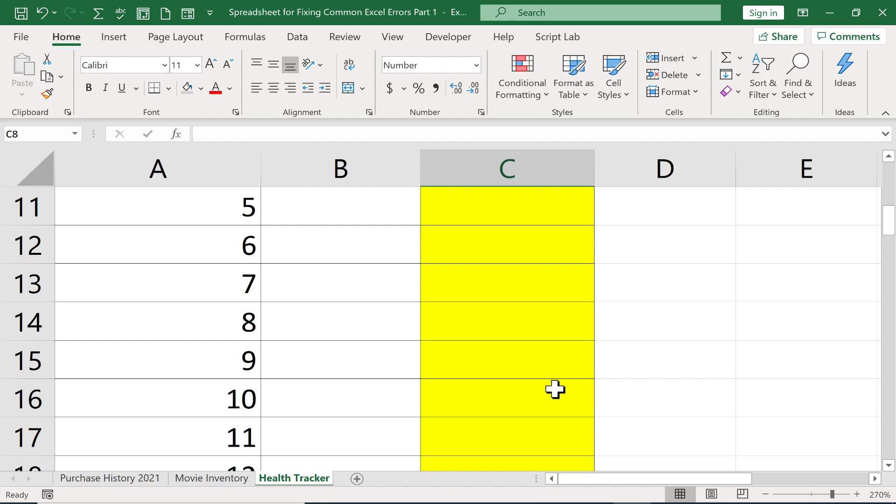
{"action": "scroll", "coordinate": [554, 389], "scroll_direction": "down", "scroll_amount": 16}
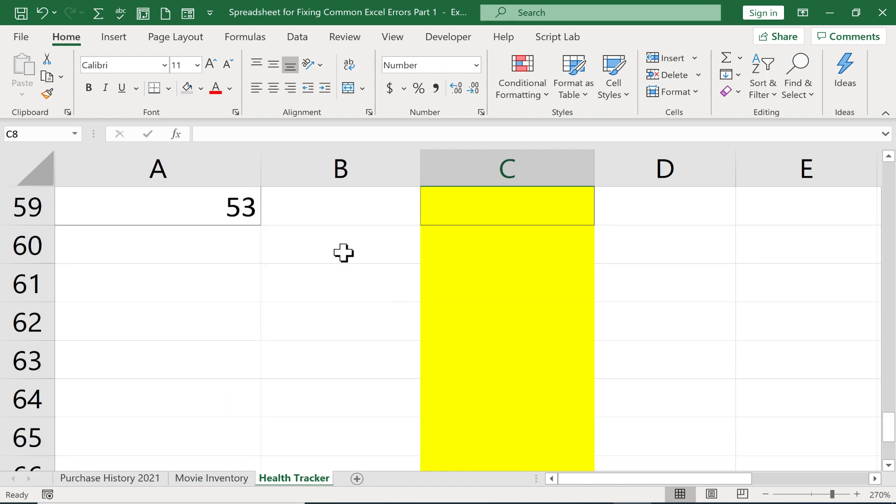
{"action": "left_click", "coordinate": [328, 248]}
{"action": "type", "text": "="}
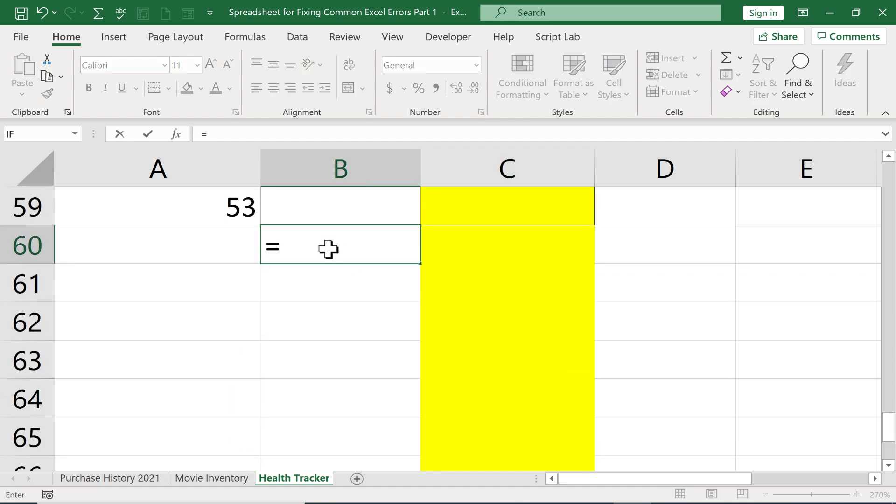
{"action": "type", "text": "s"}
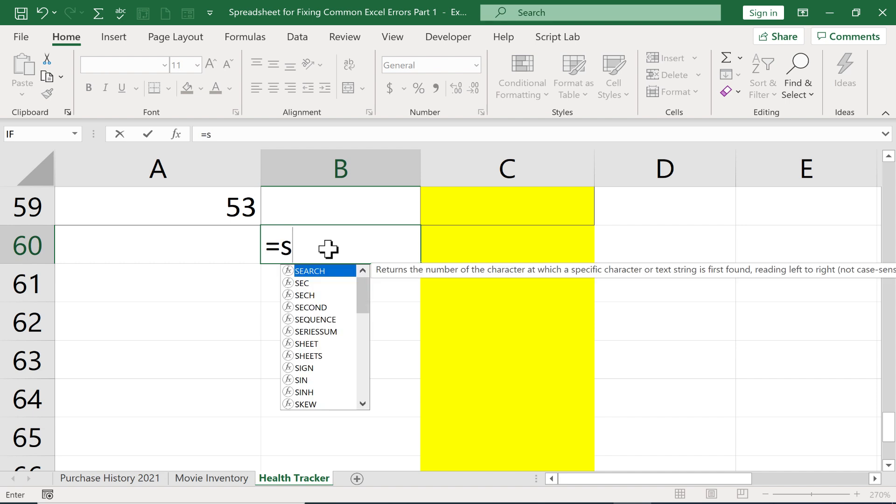
{"action": "type", "text": "um"}
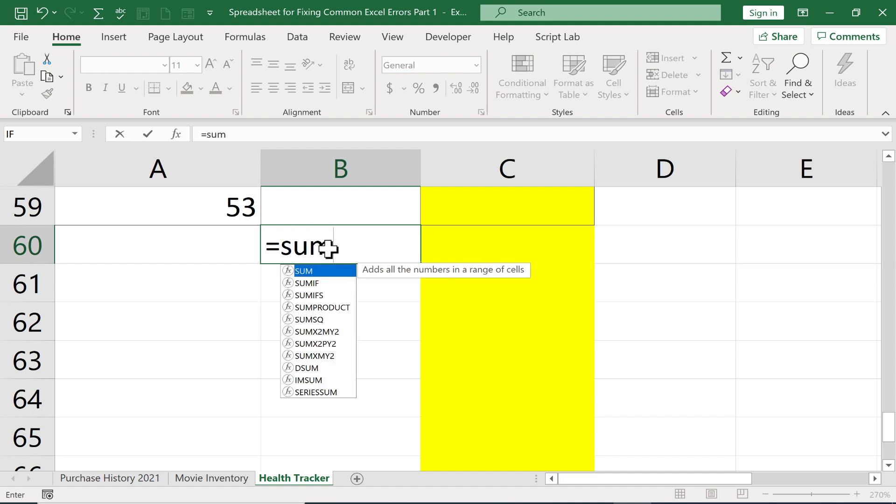
{"action": "type", "text": "("}
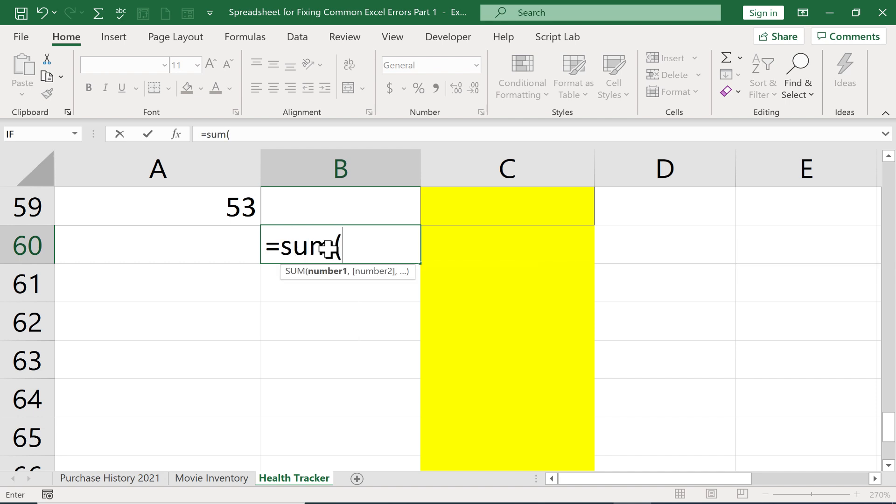
{"action": "left_click", "coordinate": [388, 251]}
{"action": "type", "text": "B1:"}
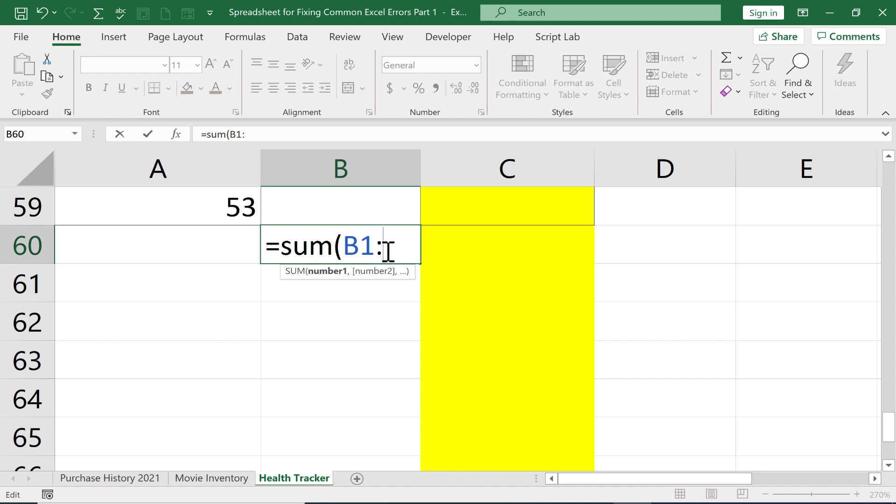
{"action": "type", "text": "B"}
{"action": "type", "text": "59"}
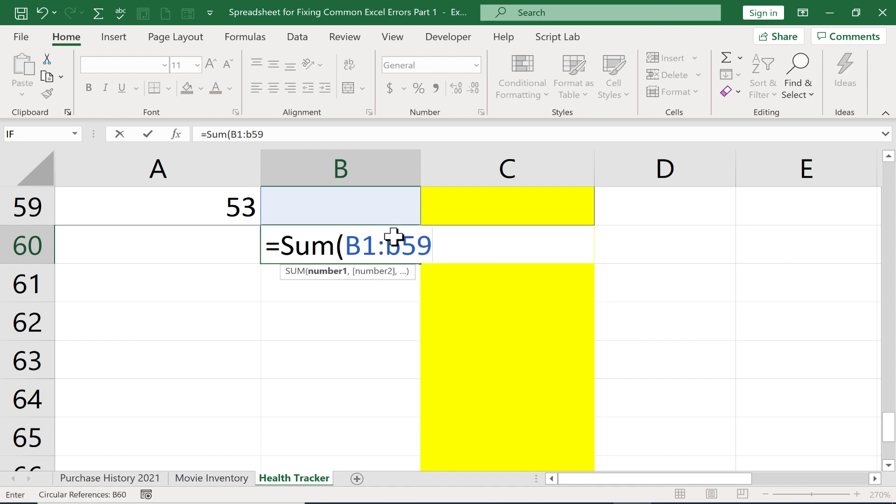
{"action": "key", "text": "Return"}
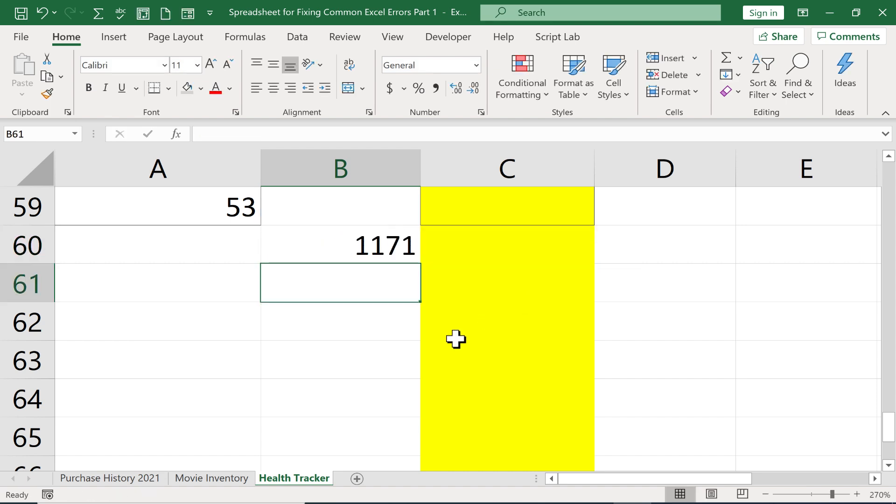
Step: Misspell the function name in B60 to demonstrate a formula error: =SU(B1:B59)
{"action": "left_click", "coordinate": [374, 243]}
{"action": "double_click", "coordinate": [336, 246]}
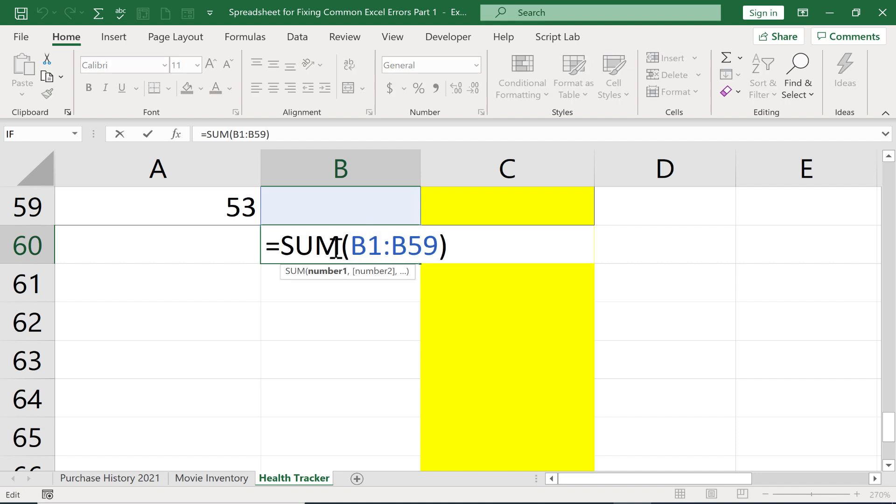
{"action": "left_click", "coordinate": [334, 248]}
{"action": "key", "text": "BackSpace"}
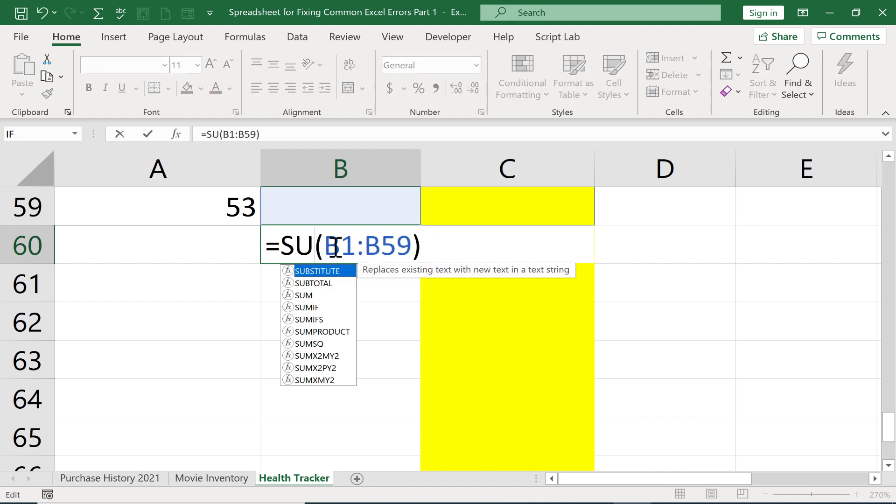
{"action": "key", "text": "Return"}
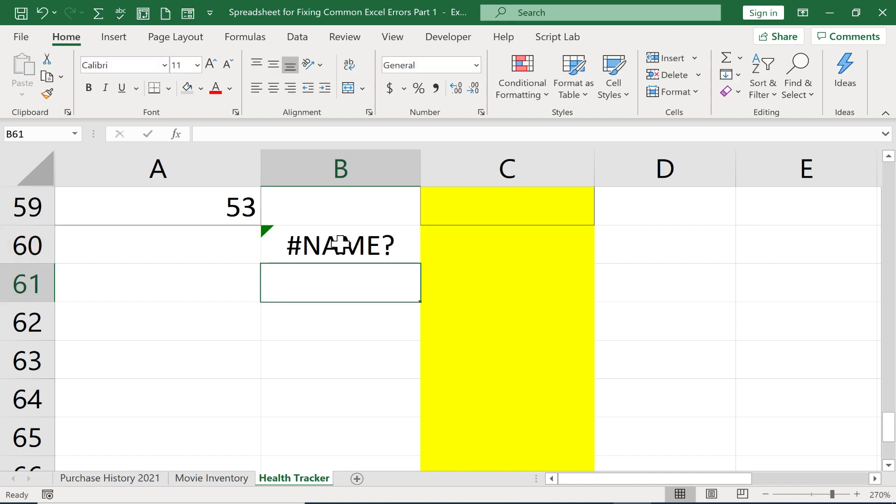
Step: Replace the misspelled function name in B60 so the formula reads =AVERAGE(B1:B59)
{"action": "left_click", "coordinate": [344, 244]}
{"action": "double_click", "coordinate": [344, 245]}
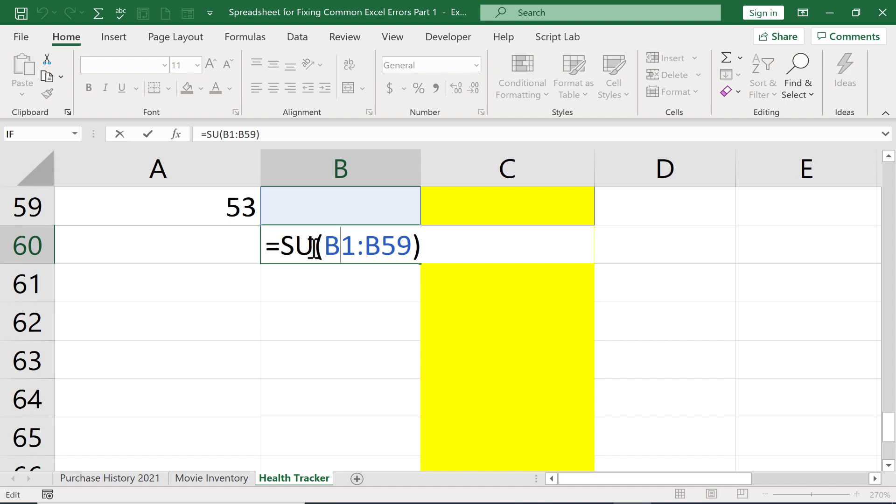
{"action": "left_click", "coordinate": [314, 246]}
{"action": "key", "text": "Return"}
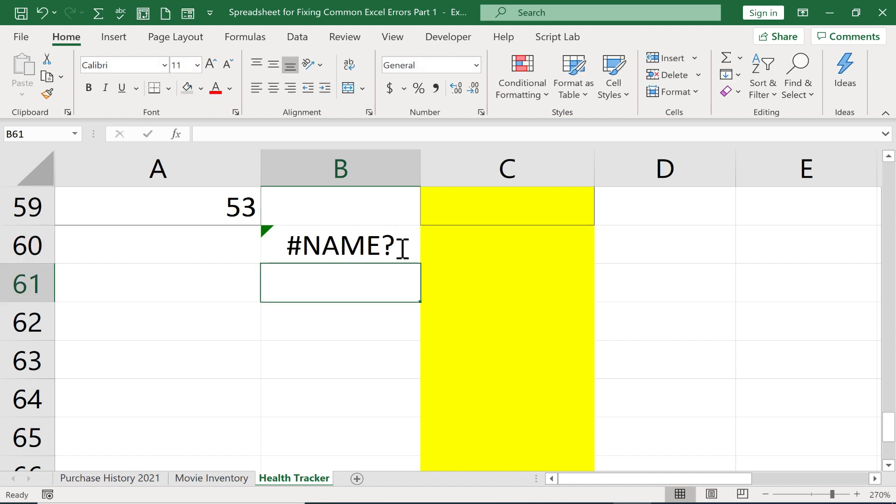
{"action": "double_click", "coordinate": [403, 249]}
{"action": "left_click_drag", "start_coordinate": [315, 247], "coordinate": [284, 246]}
{"action": "type", "text": "average(B1:B59"}
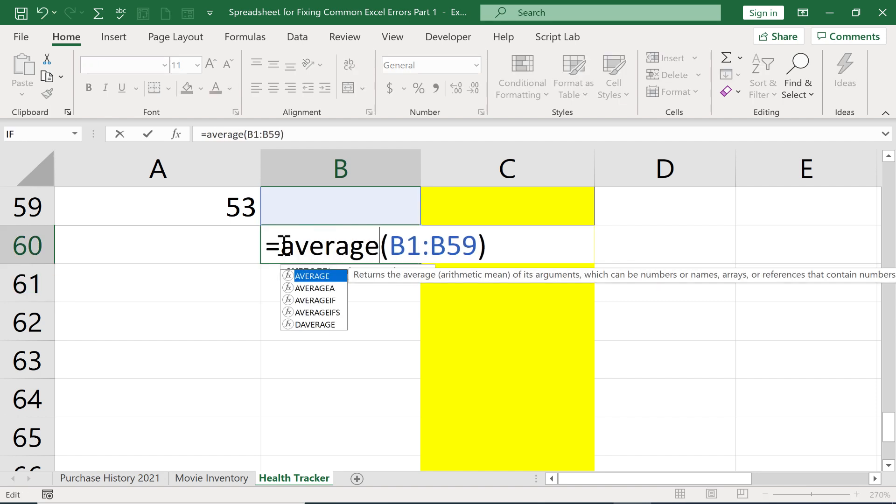
{"action": "key", "text": "Return"}
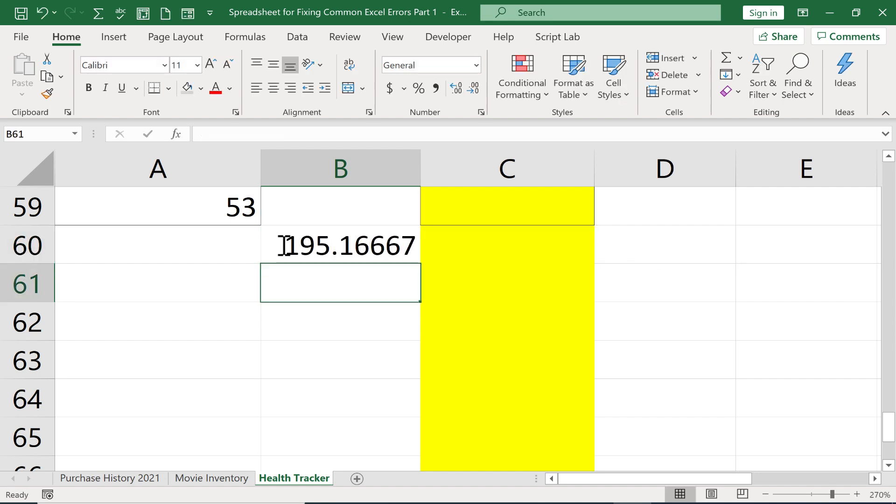
Step: Misspell AVERAGE in the B60 formula by deleting letters from its middle, and begin a replacement formula in the same cell
{"action": "double_click", "coordinate": [320, 246]}
{"action": "left_click_drag", "start_coordinate": [320, 246], "coordinate": [373, 247]}
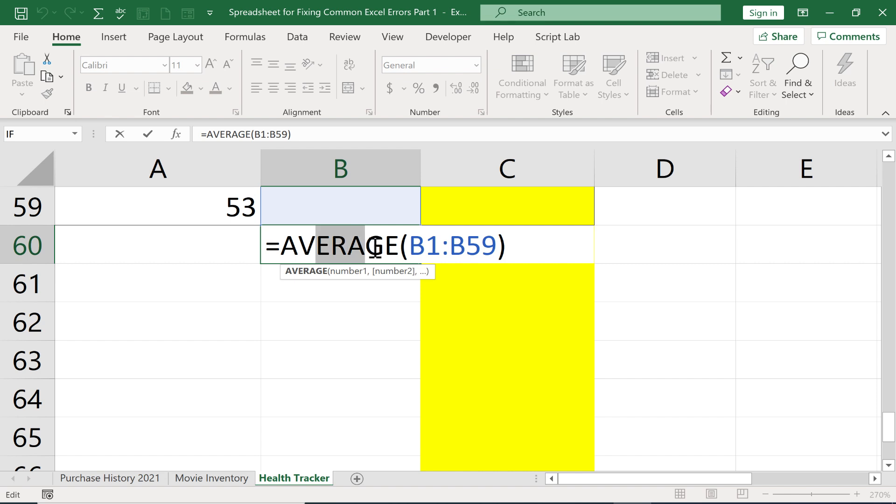
{"action": "key", "text": "BackSpace"}
{"action": "key", "text": "Return"}
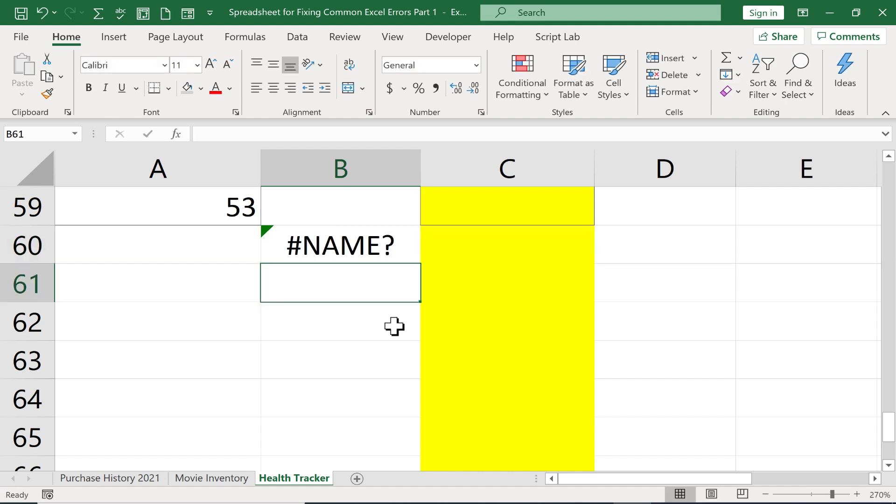
{"action": "left_click", "coordinate": [352, 250]}
{"action": "type", "text": "="}
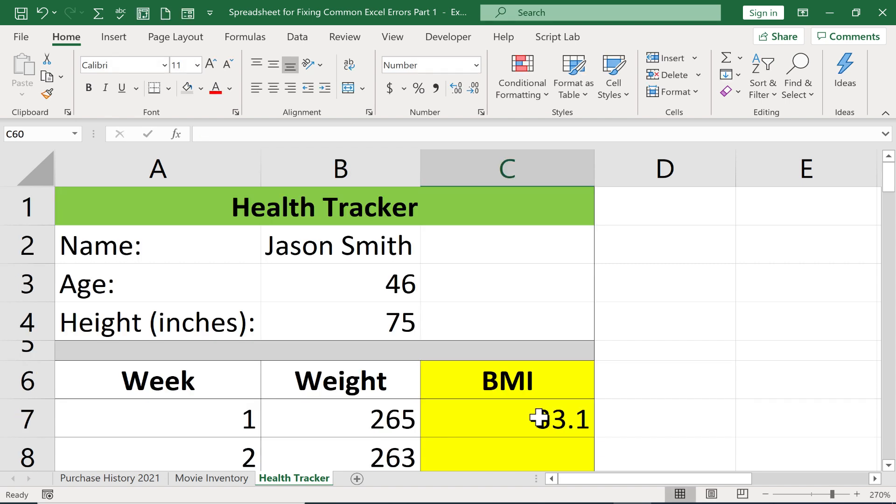
Step: Put quotation marks around the defined name in the C7 BMI formula so it reads =B7*703/"Height"^2
{"action": "left_click", "coordinate": [540, 418]}
{"action": "double_click", "coordinate": [541, 418]}
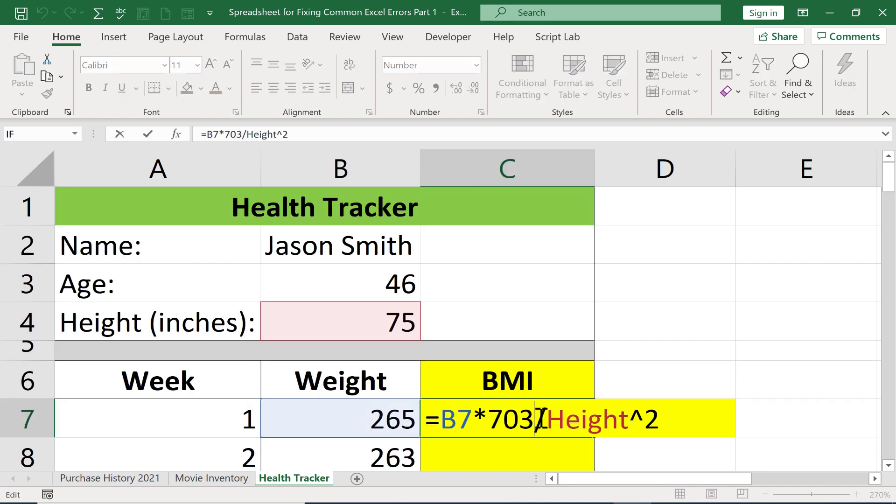
{"action": "left_click", "coordinate": [547, 419]}
{"action": "type", "text": "\""}
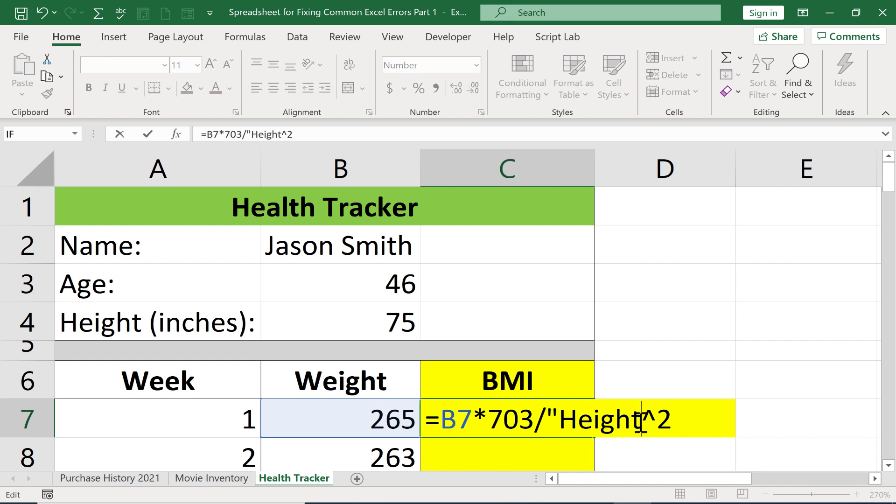
{"action": "type", "text": "\""}
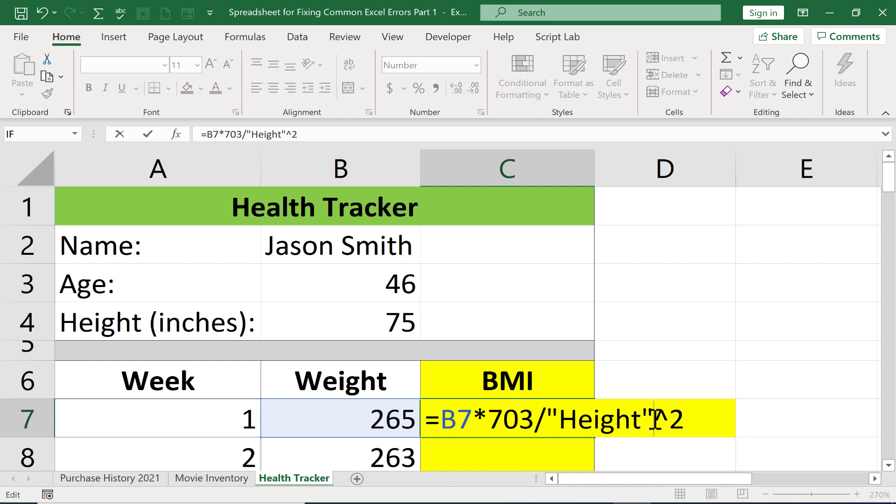
{"action": "key", "text": "ctrl+Return"}
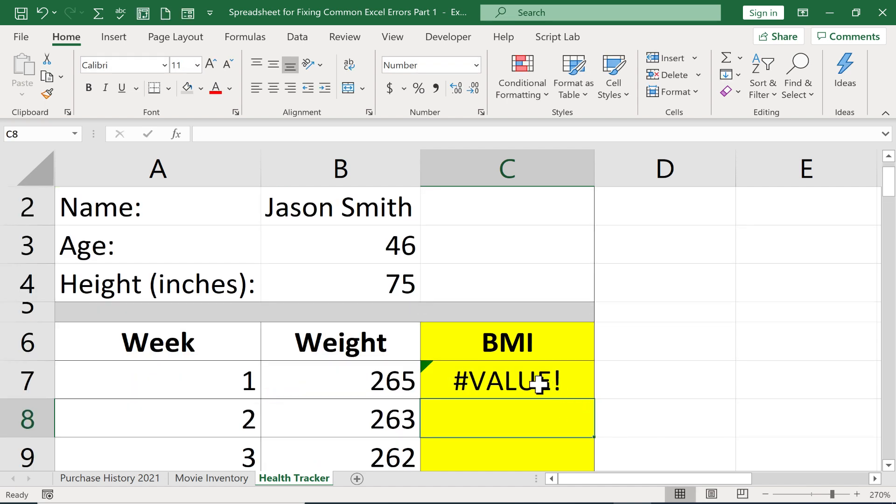
Step: Reopen the C7 BMI formula and delete the opening quotation mark before Height
{"action": "double_click", "coordinate": [539, 383]}
{"action": "left_click", "coordinate": [562, 381]}
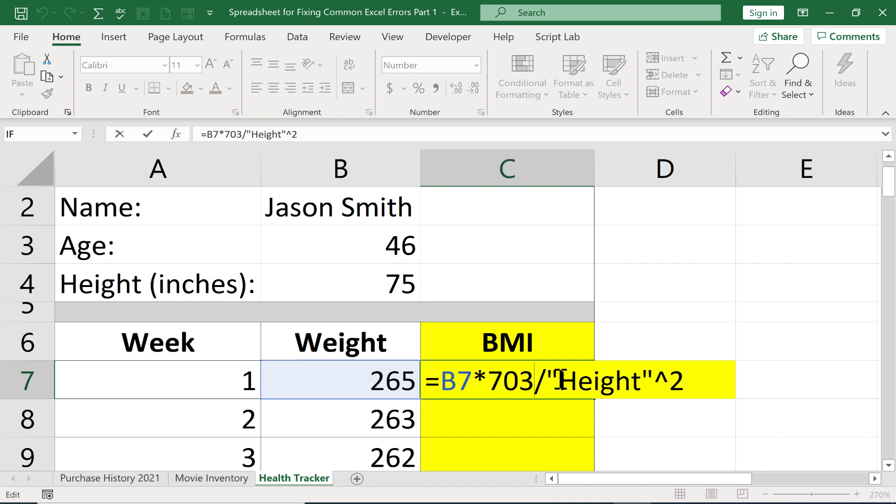
{"action": "key", "text": "BackSpace"}
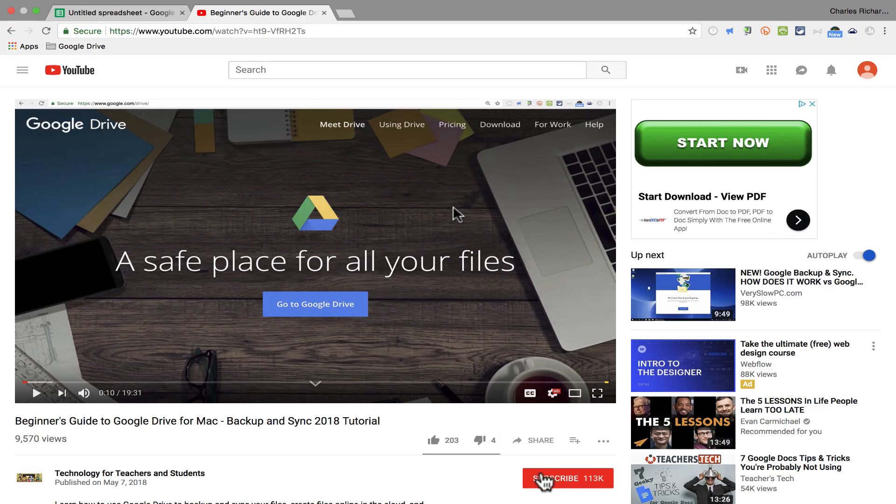
Step: Subscribe to the Technology for Teachers and Students channel on YouTube
{"action": "left_click", "coordinate": [551, 480]}
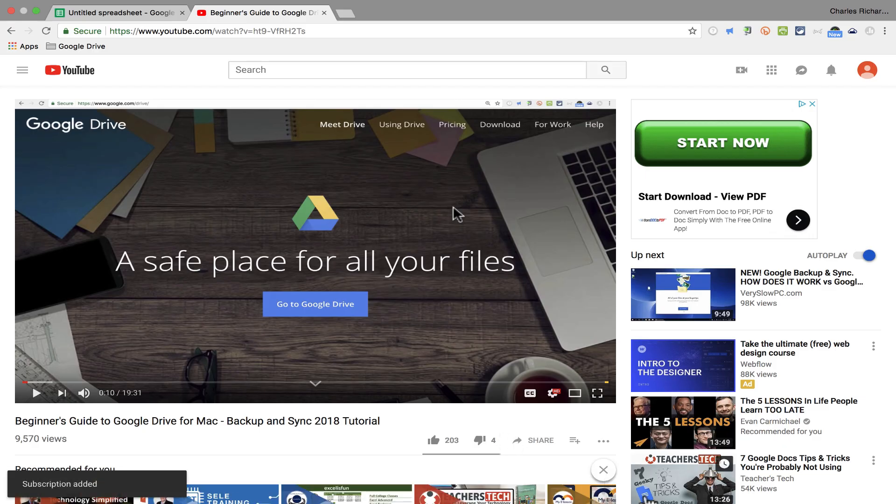